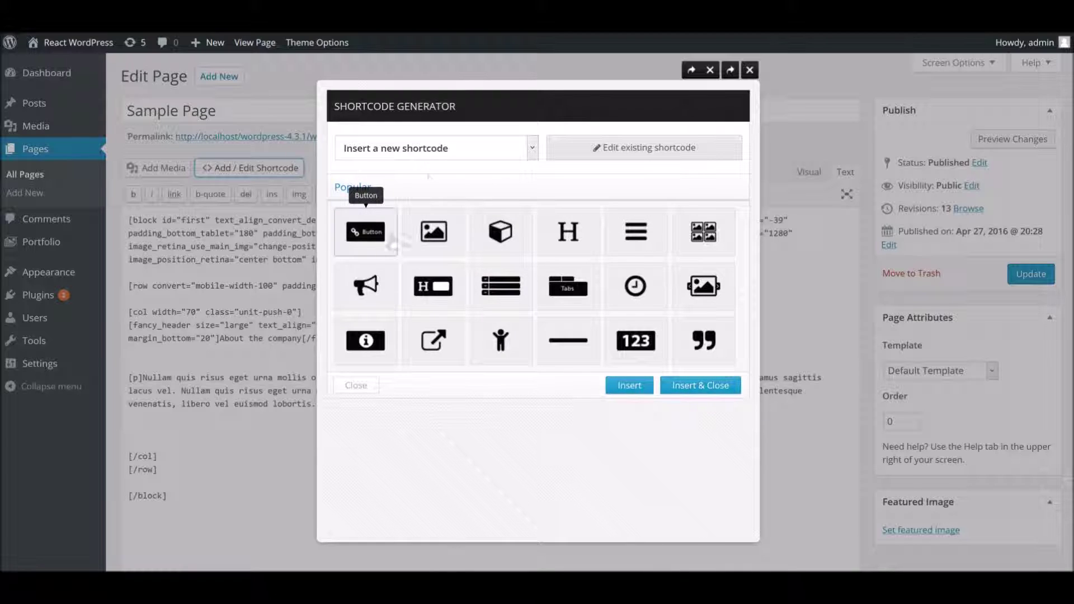
- Look through the list of available shortcodes and start a new Button shortcode
click(438, 150)
scroll(429, 271, down, 5)
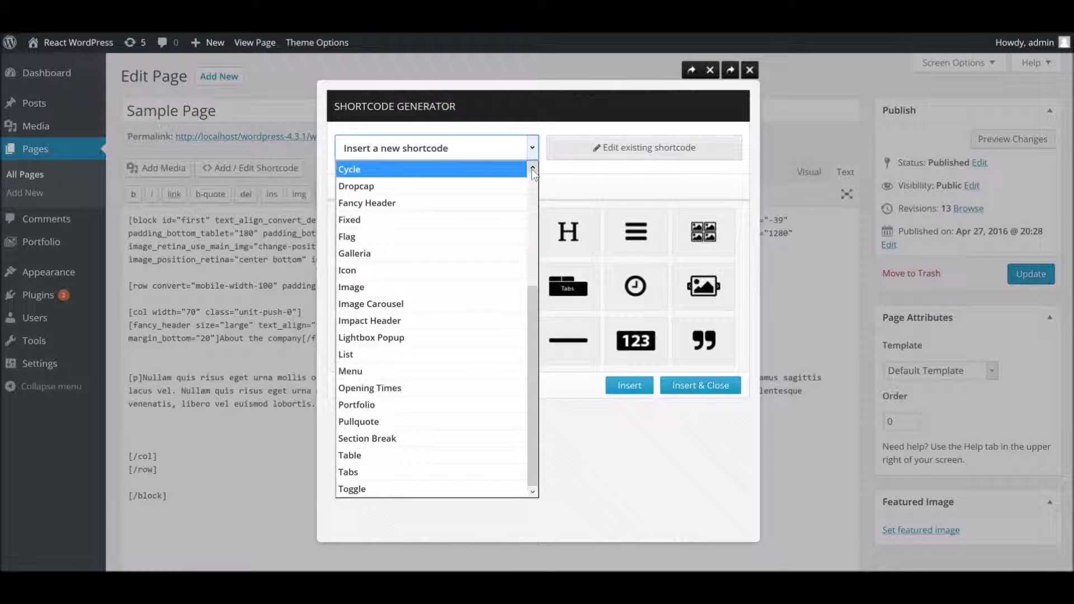
click(570, 183)
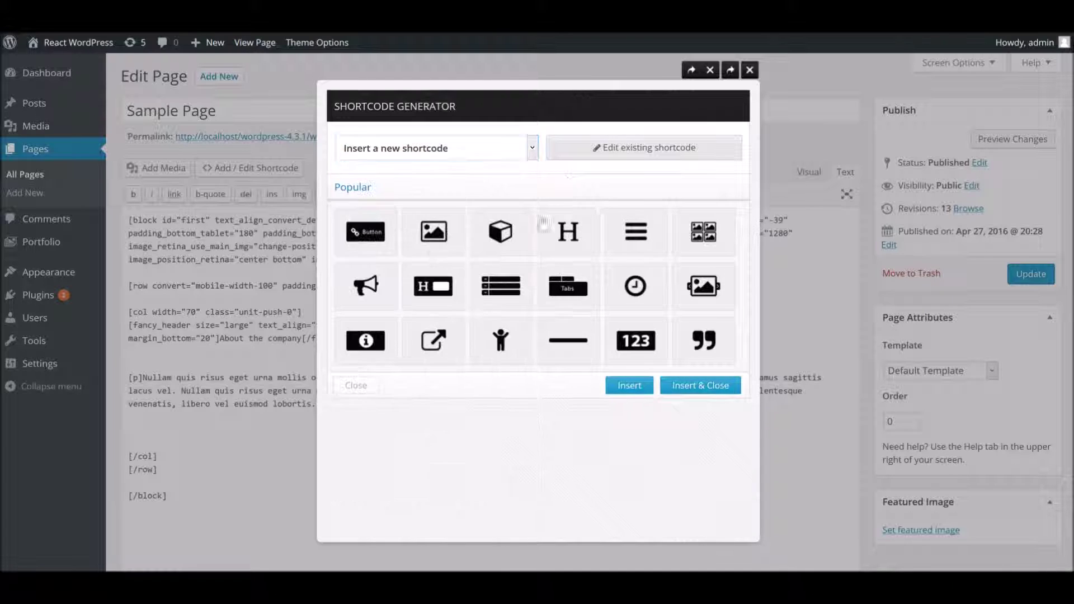
click(385, 245)
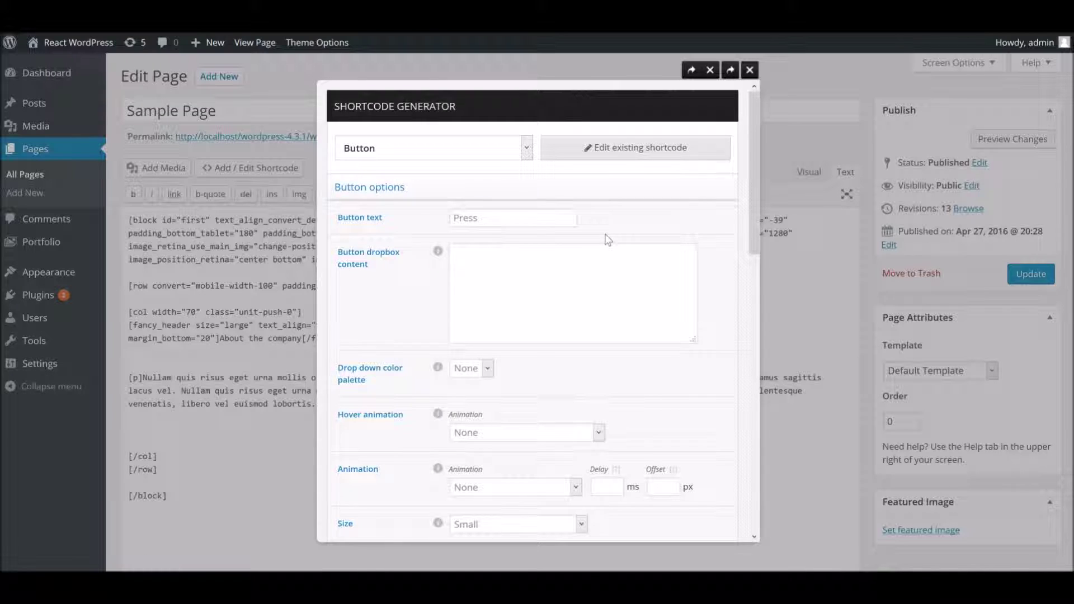
- Set the button's animation to bounceIn and its size to Medium
scroll(608, 240, down, 3)
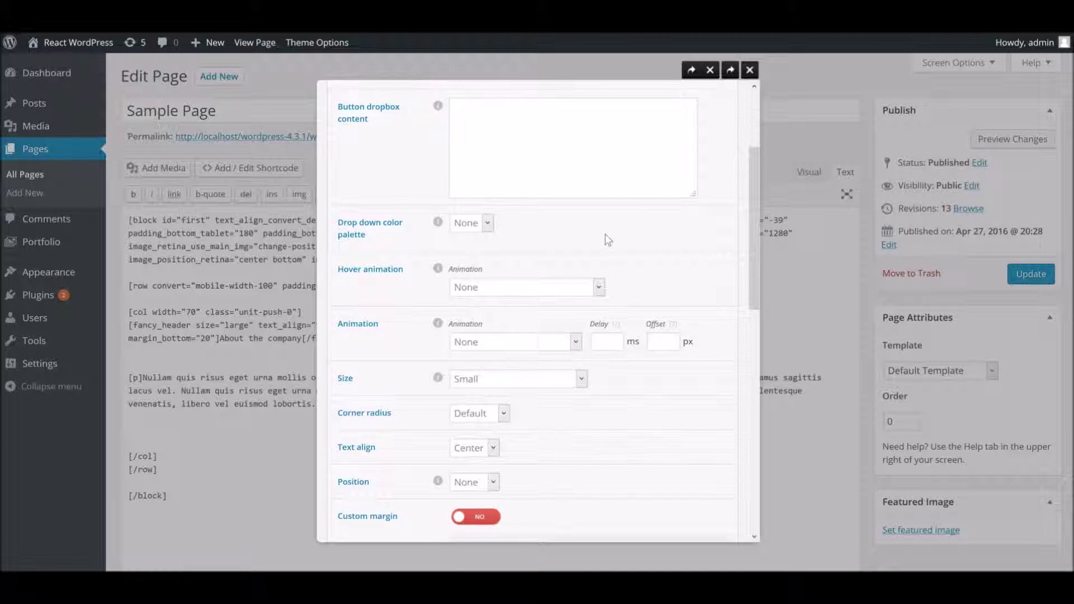
scroll(608, 239, down, 2)
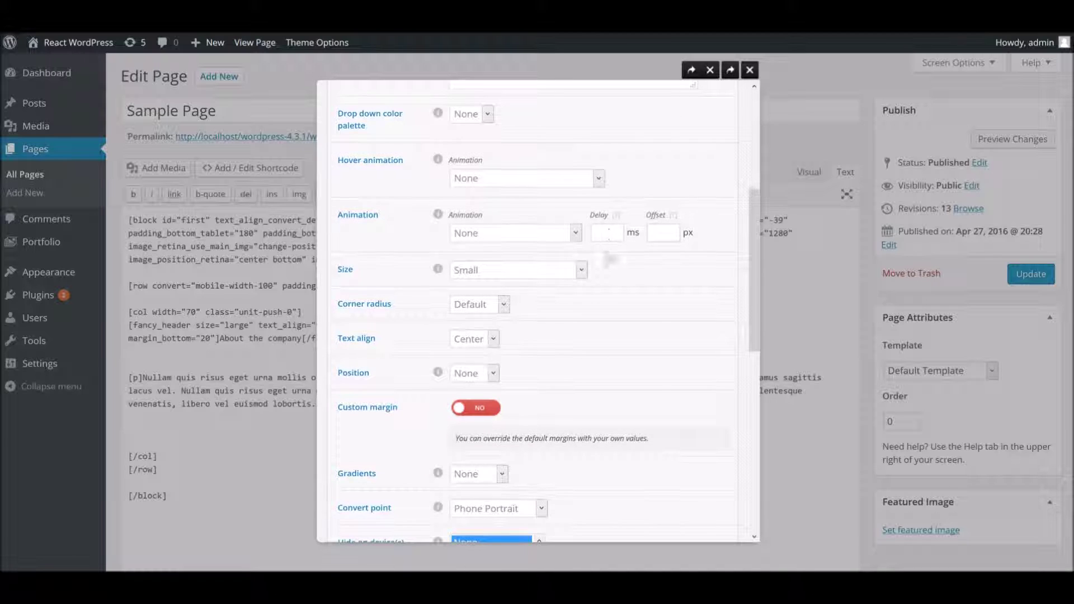
click(528, 236)
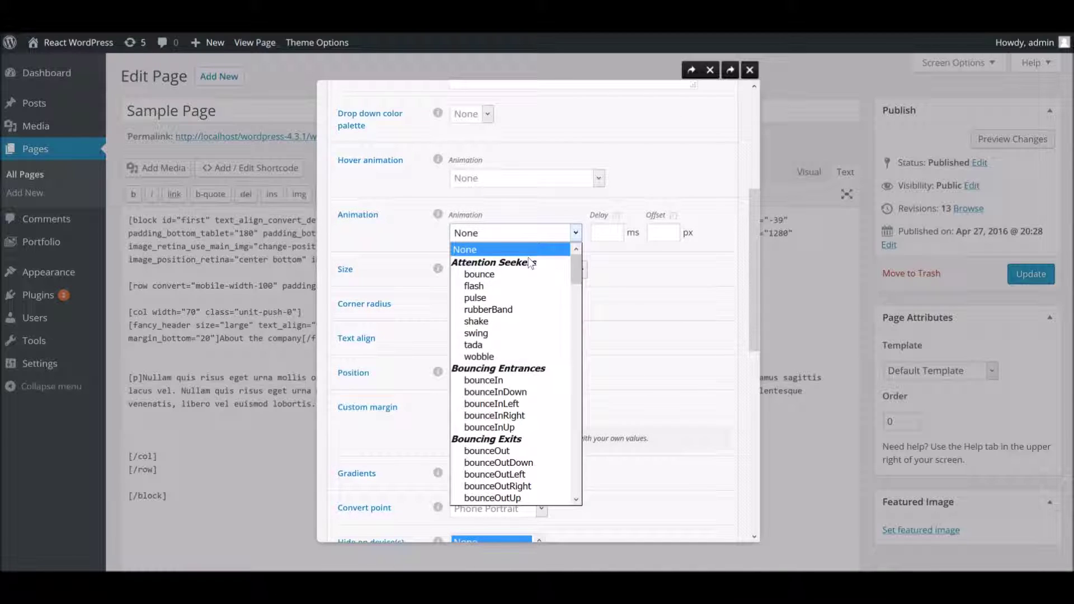
click(497, 383)
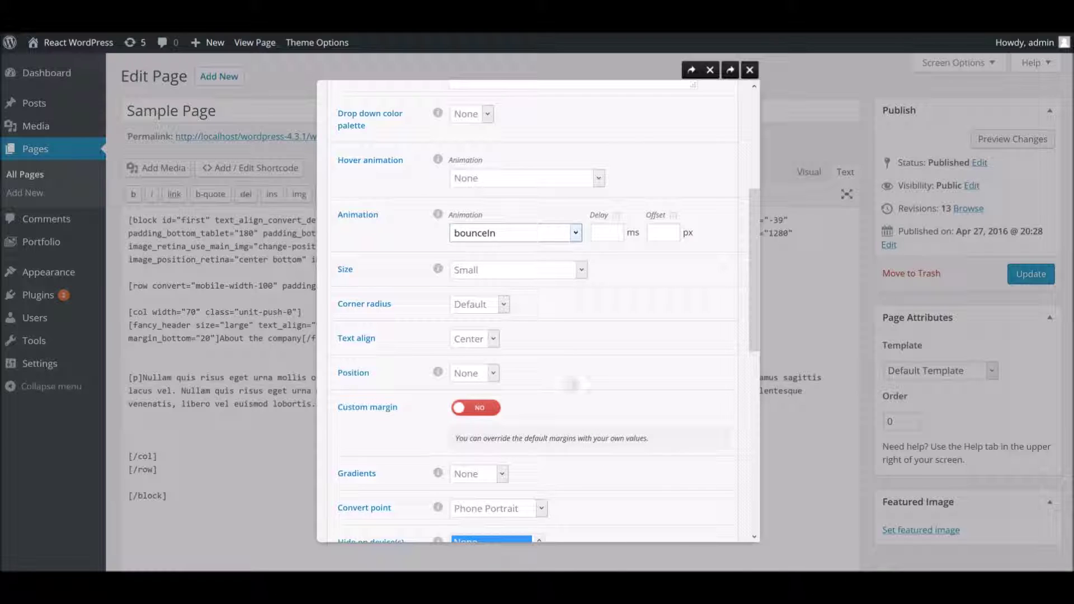
scroll(592, 359, down, 1)
click(531, 235)
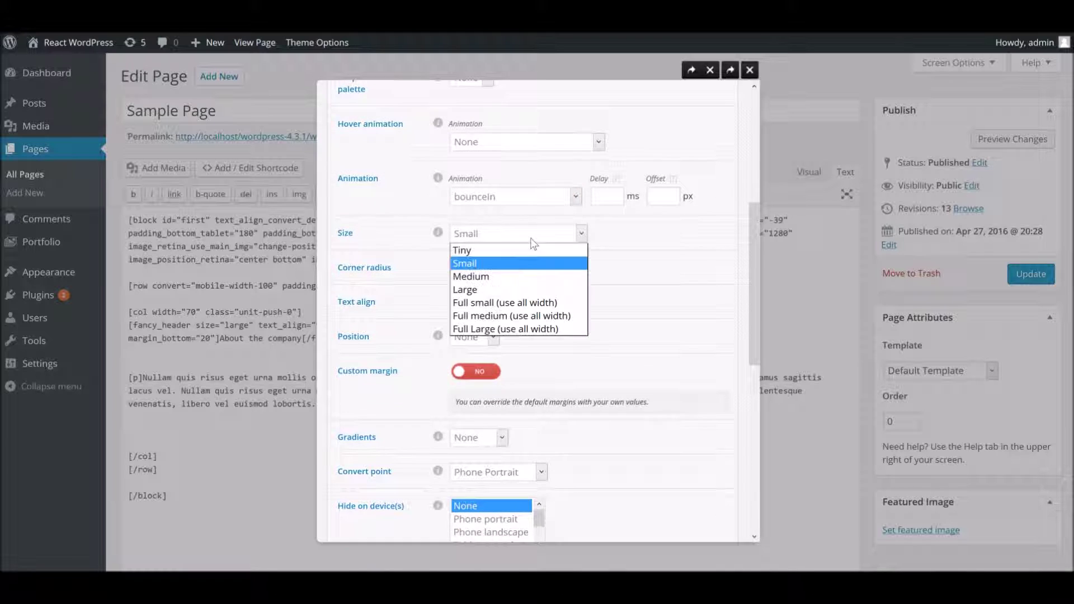
click(527, 282)
- Give the button the solid heart icon from the Mixed Icons set and enable revealing the icon on hover
scroll(563, 316, down, 2)
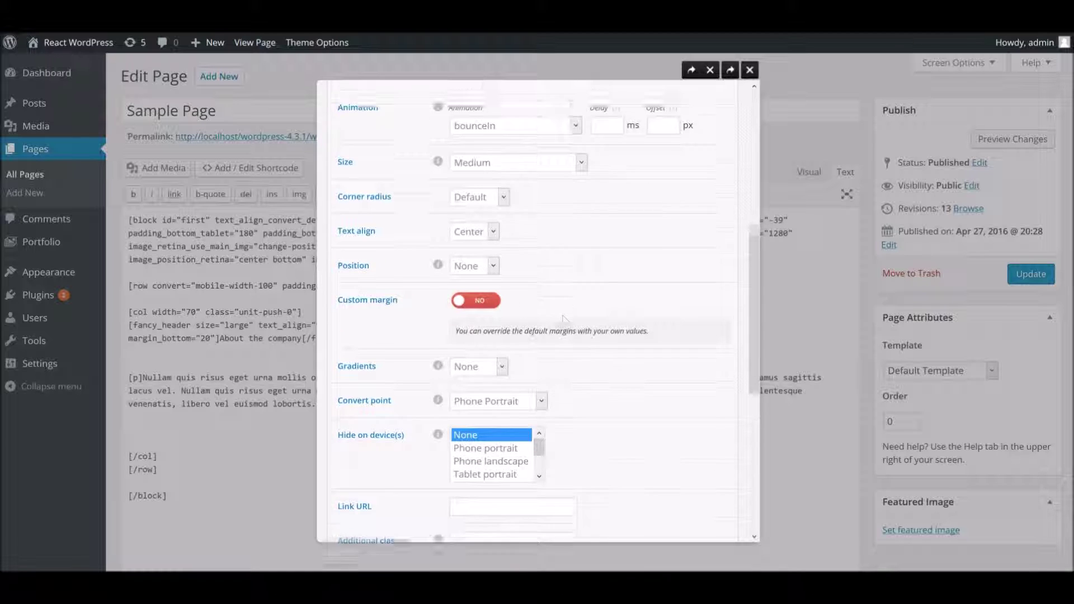
scroll(563, 319, down, 1)
scroll(563, 317, down, 2)
scroll(562, 315, down, 1)
scroll(563, 315, down, 2)
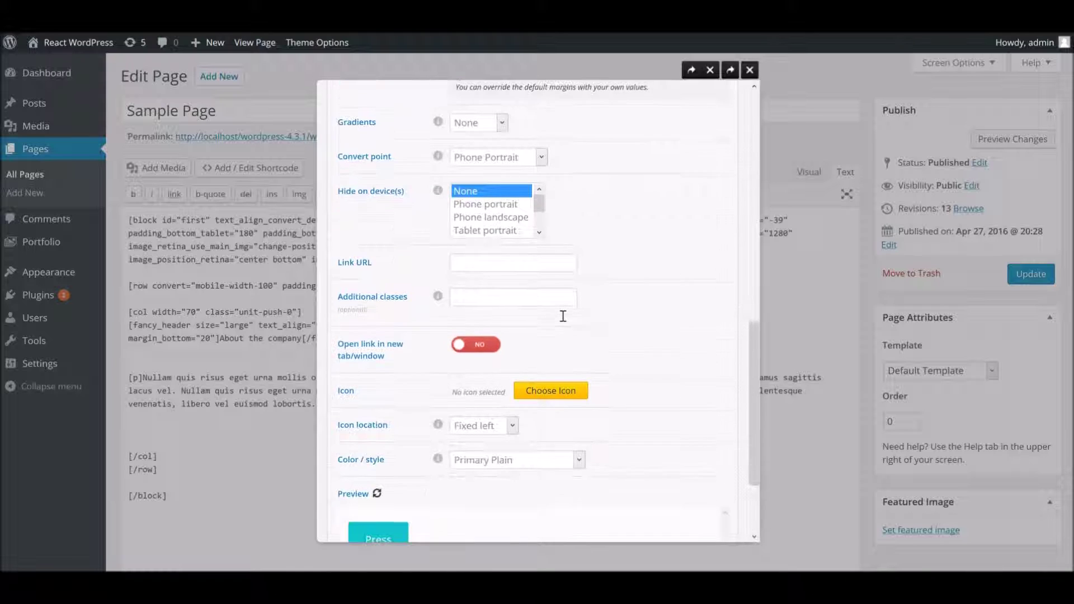
scroll(562, 316, down, 3)
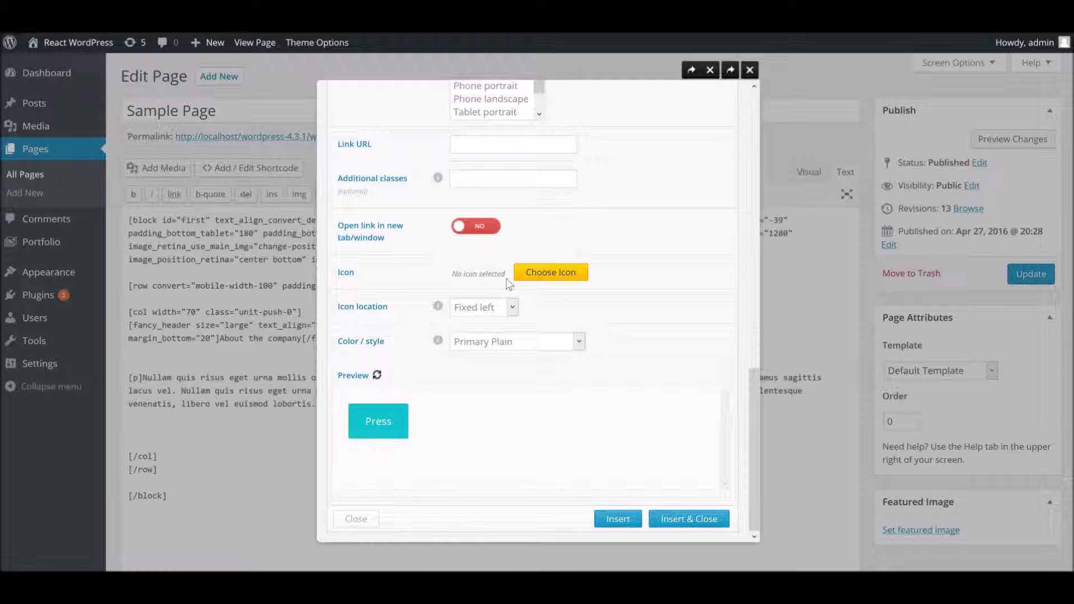
click(553, 285)
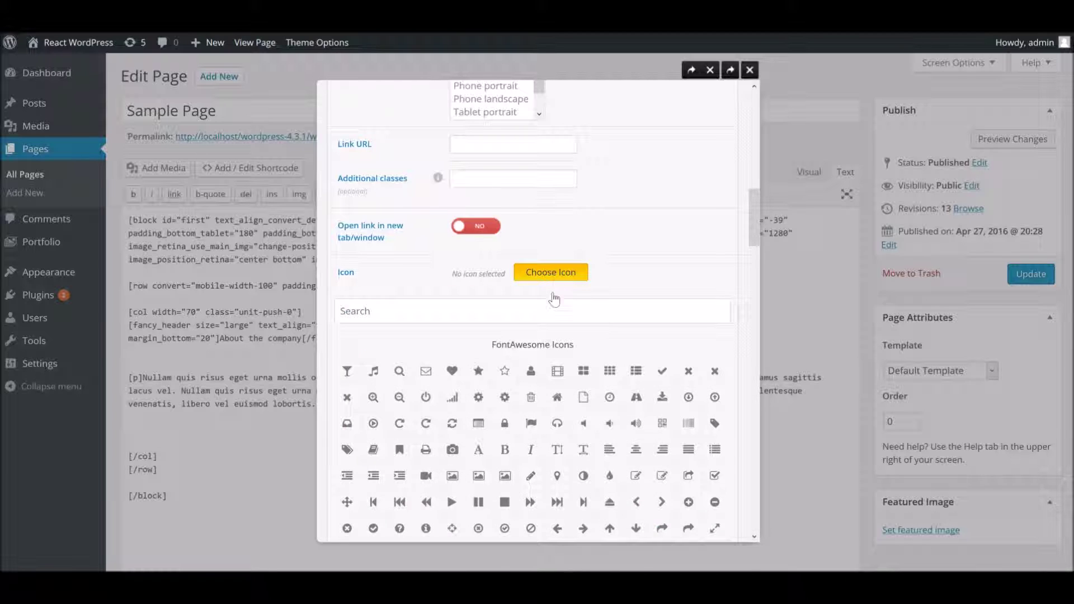
scroll(513, 495, down, 2)
scroll(512, 495, down, 5)
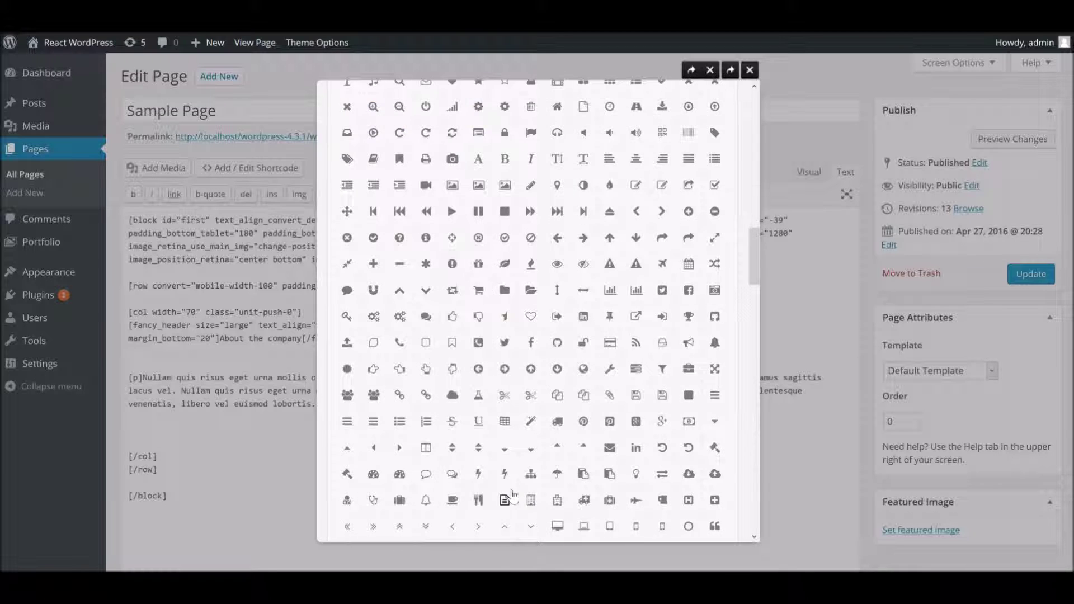
scroll(512, 495, down, 5)
scroll(512, 495, down, 10)
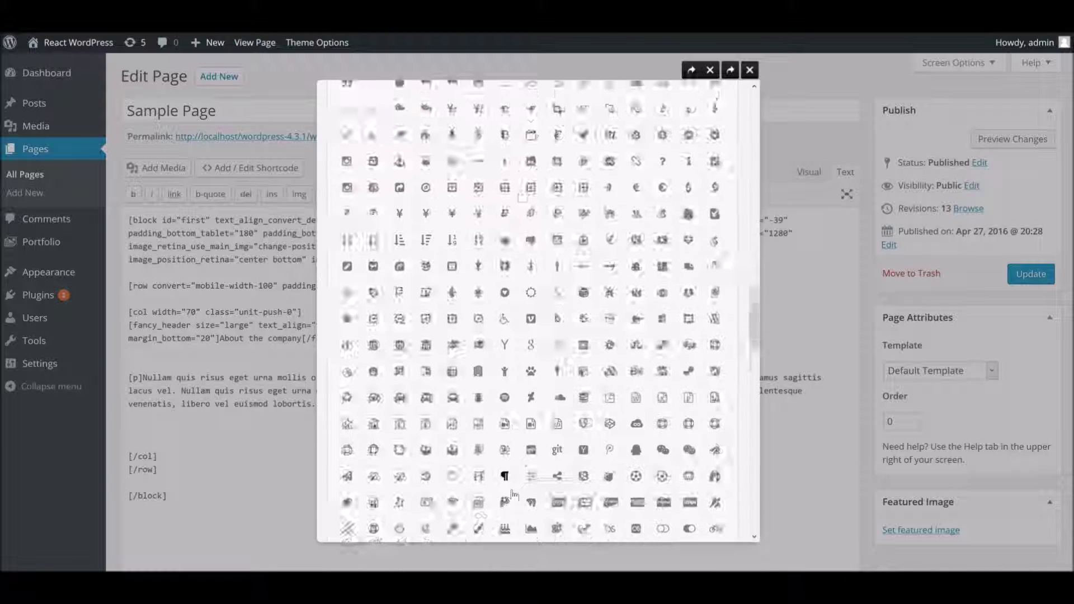
scroll(512, 493, down, 9)
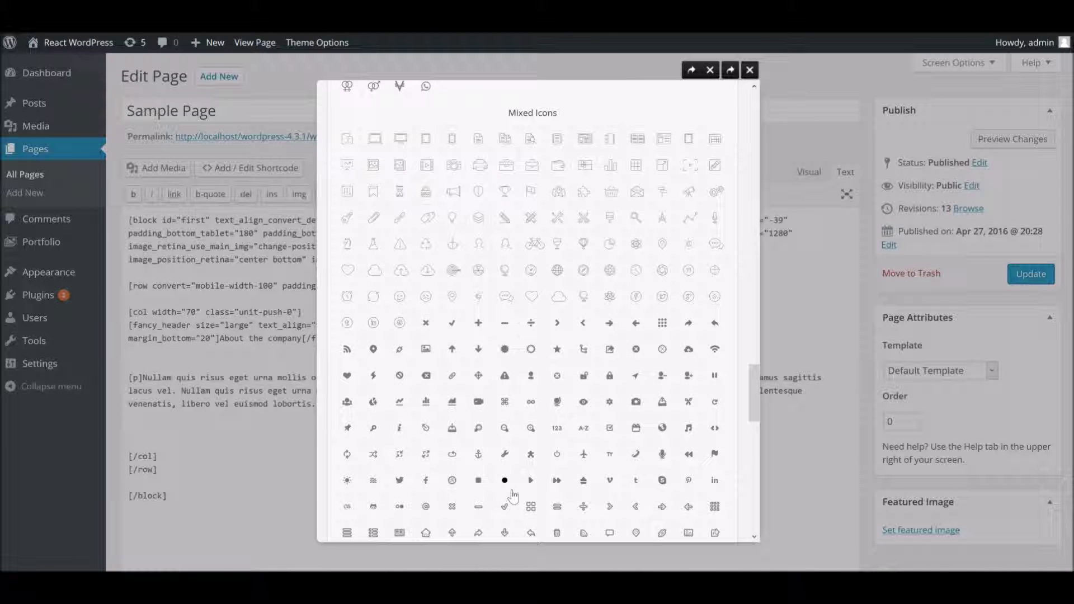
click(347, 374)
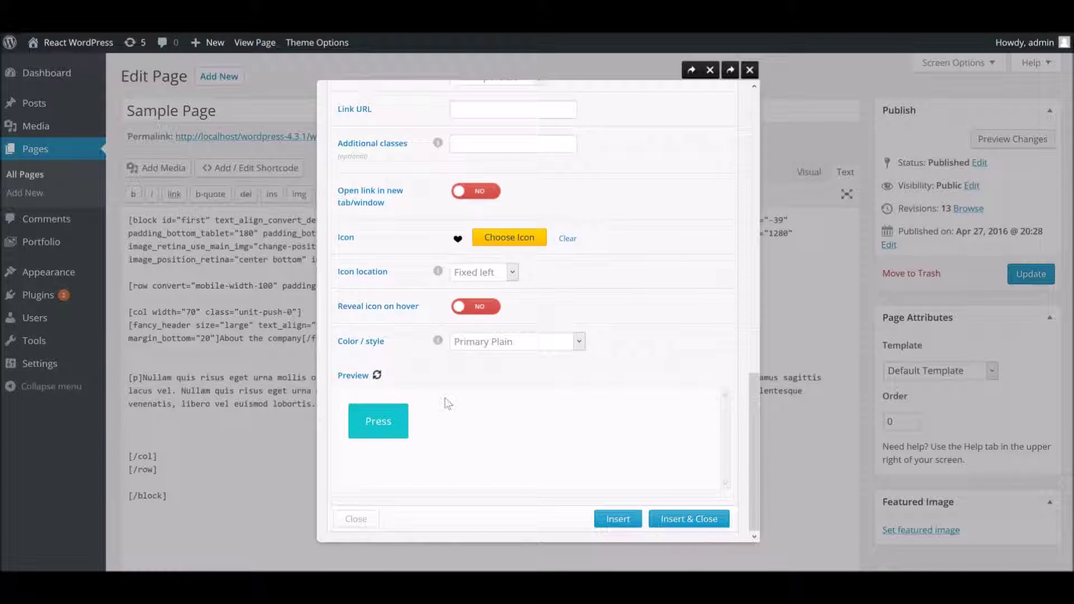
click(377, 375)
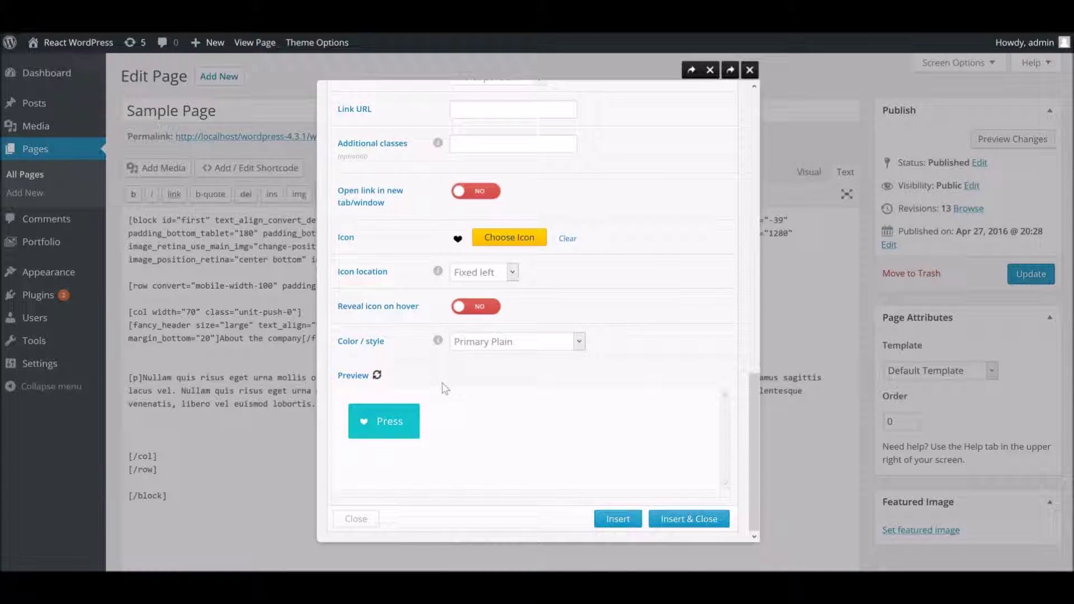
click(484, 308)
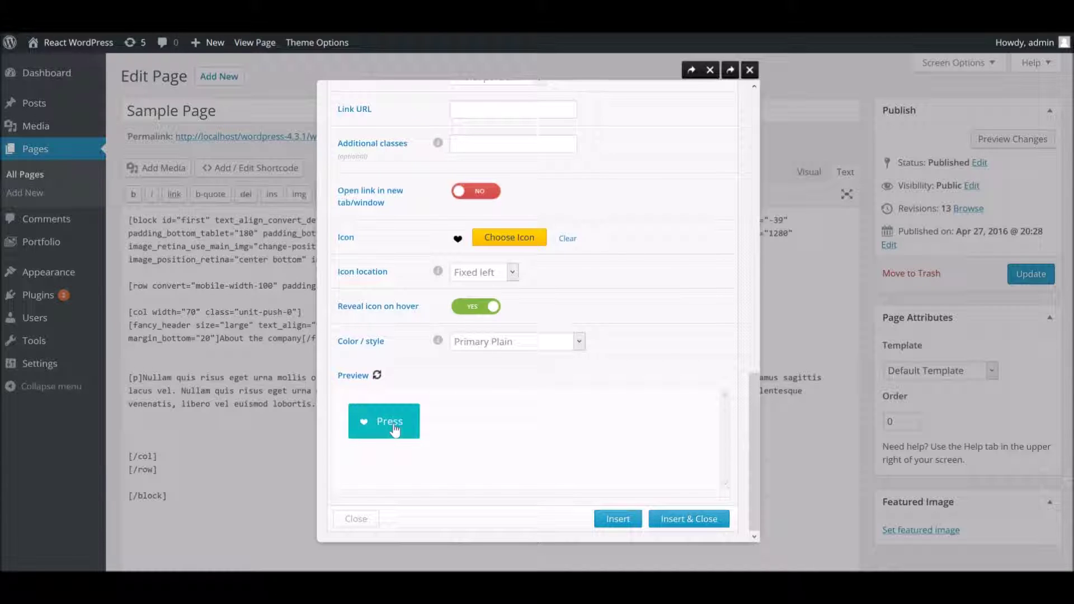
- Try the Dark Plain, Red Plain, Primary Shadow, Light Shadow and Primary Hollow colour styles on the button
click(484, 344)
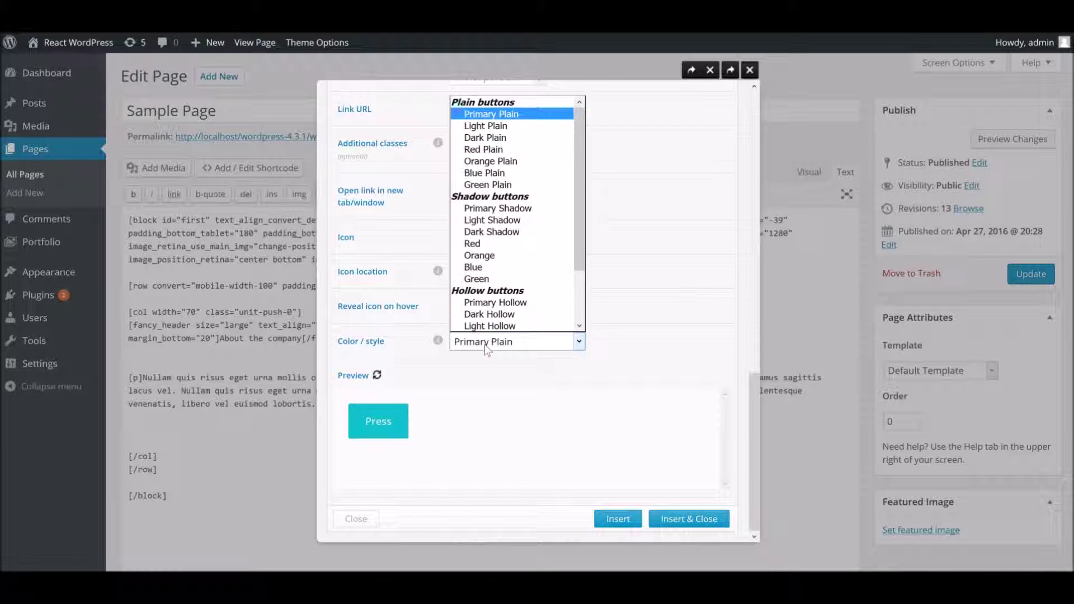
click(486, 137)
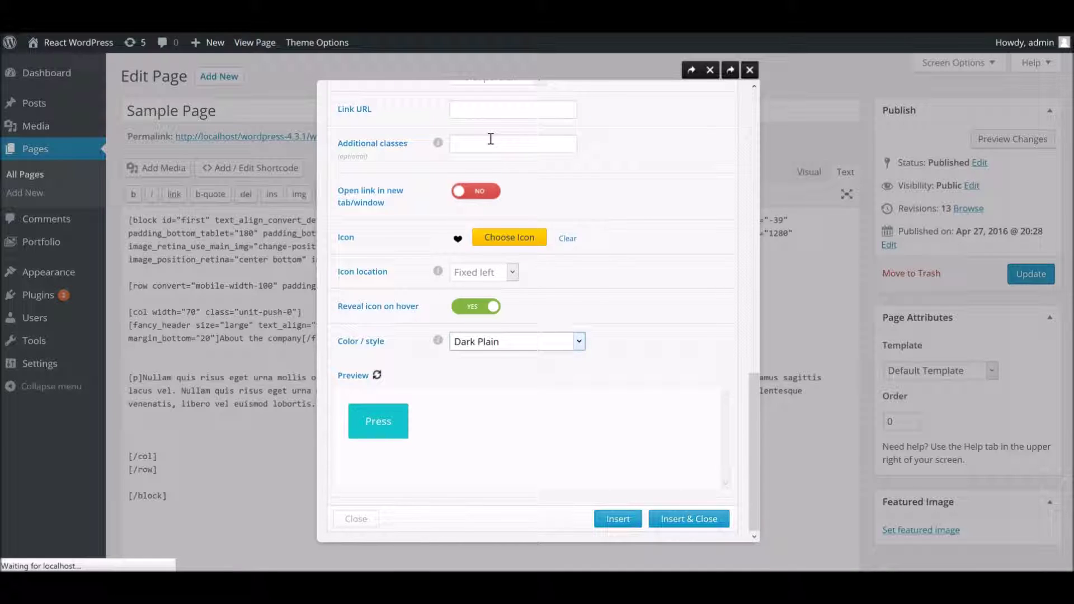
click(493, 348)
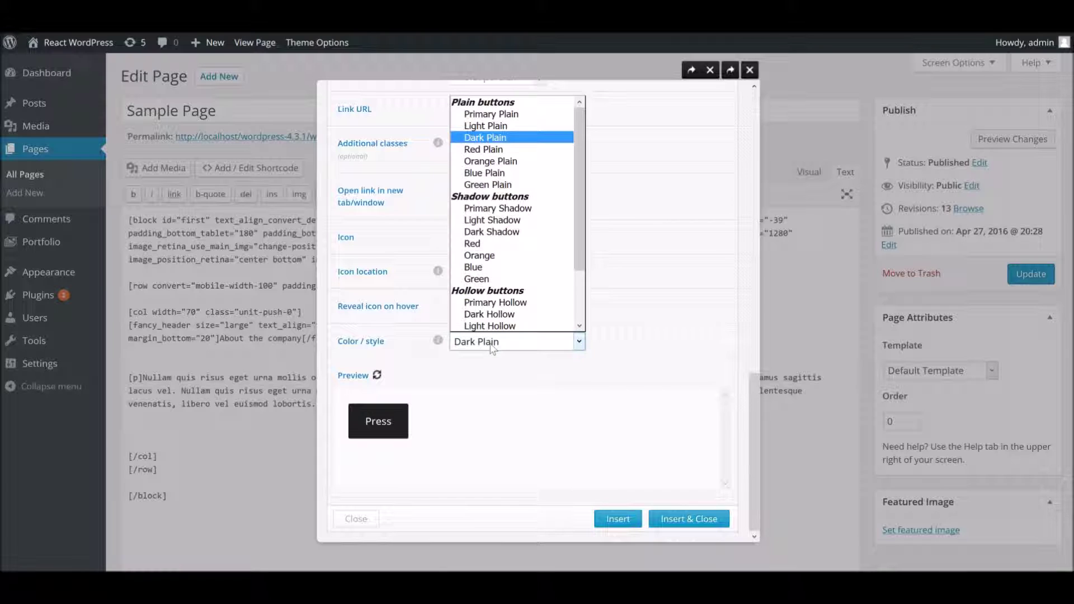
click(486, 149)
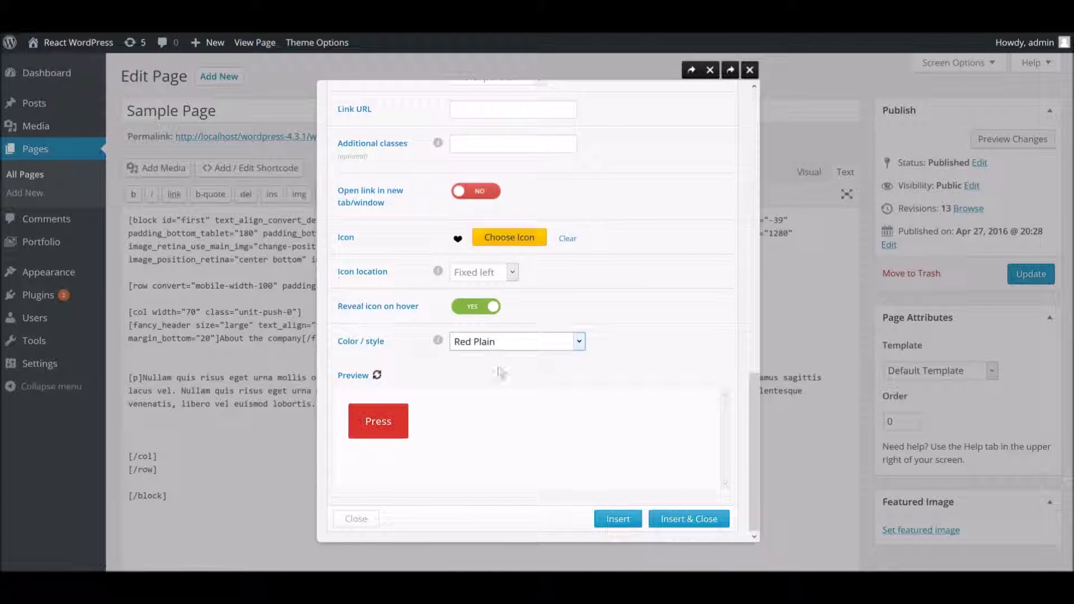
click(506, 358)
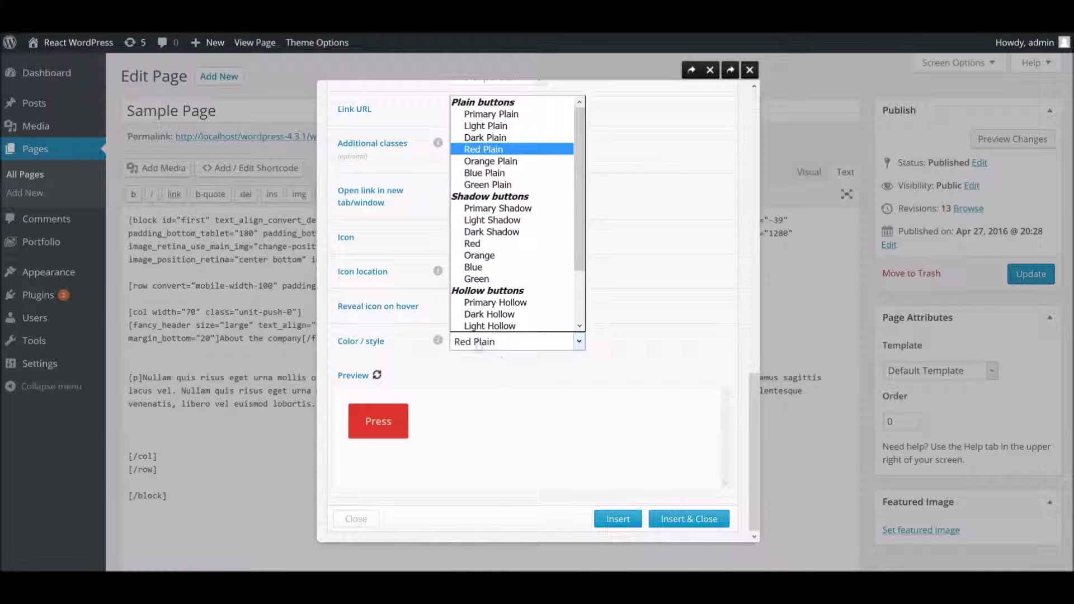
click(486, 207)
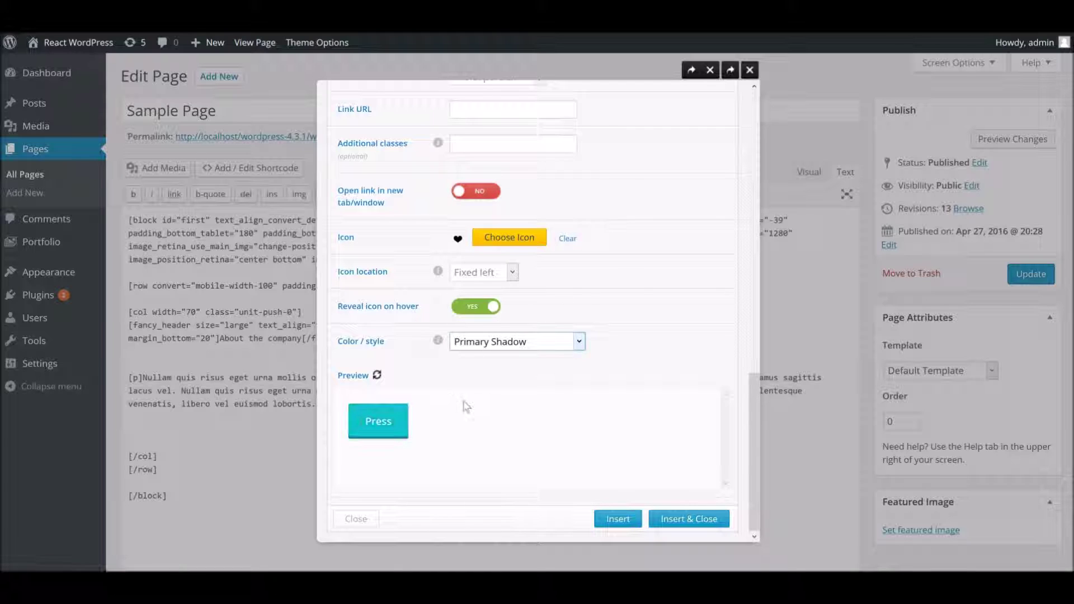
click(490, 351)
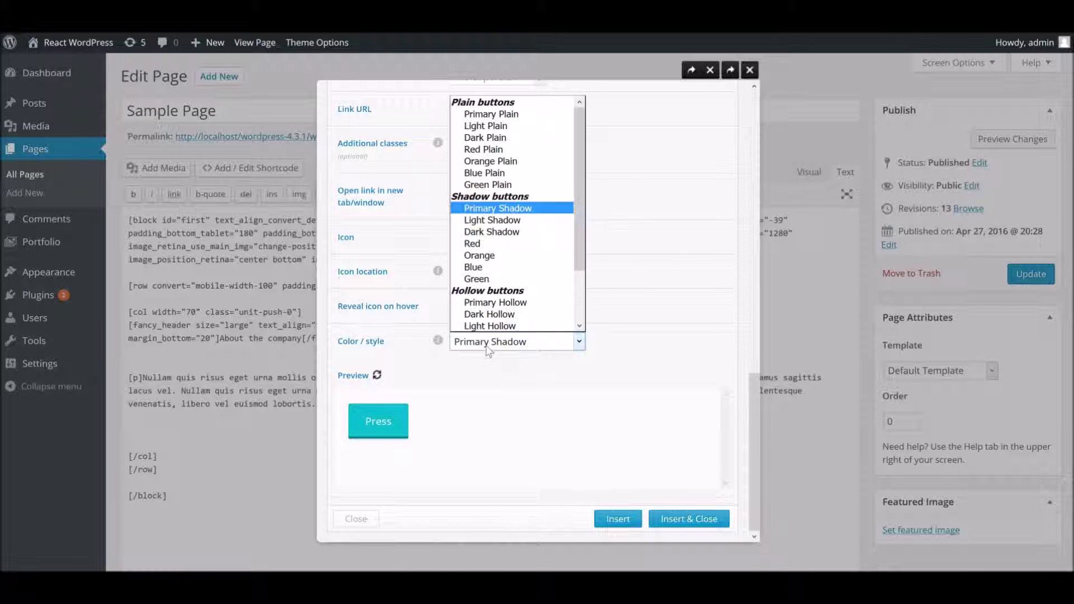
click(506, 220)
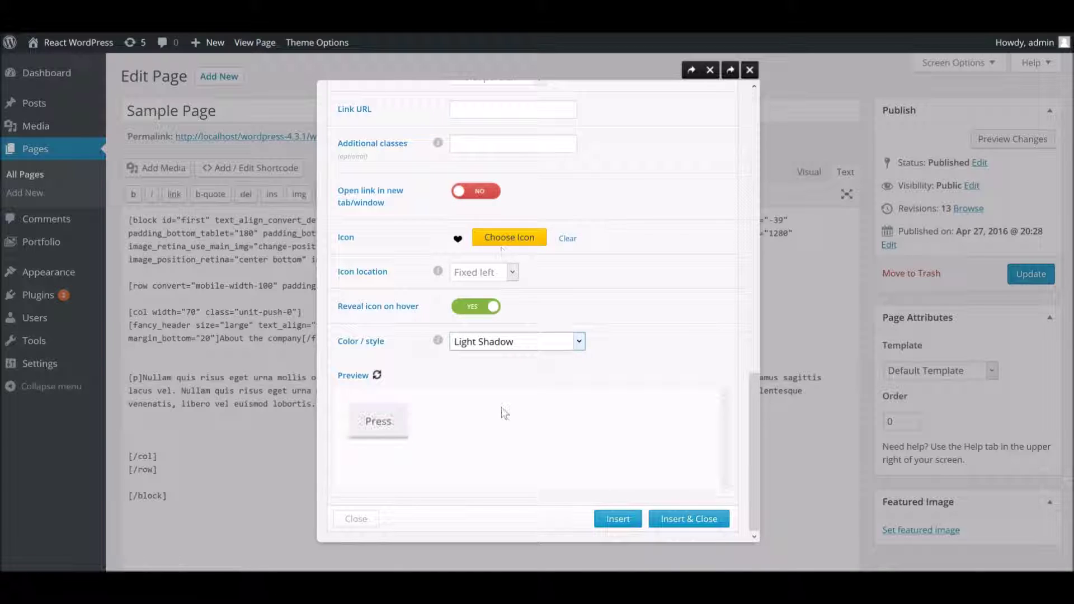
click(506, 347)
scroll(497, 255, down, 3)
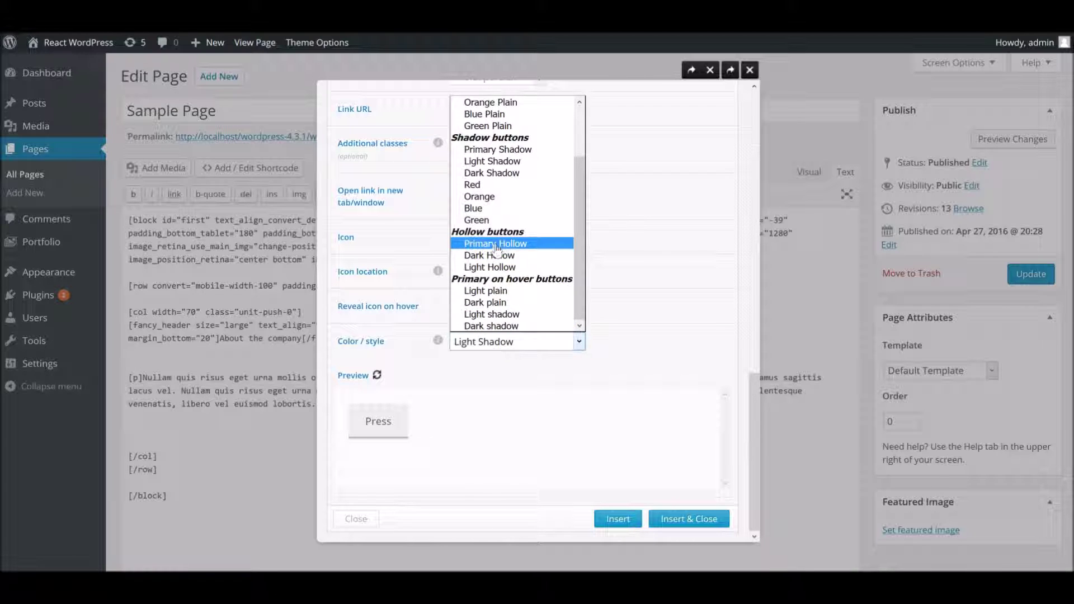
click(496, 244)
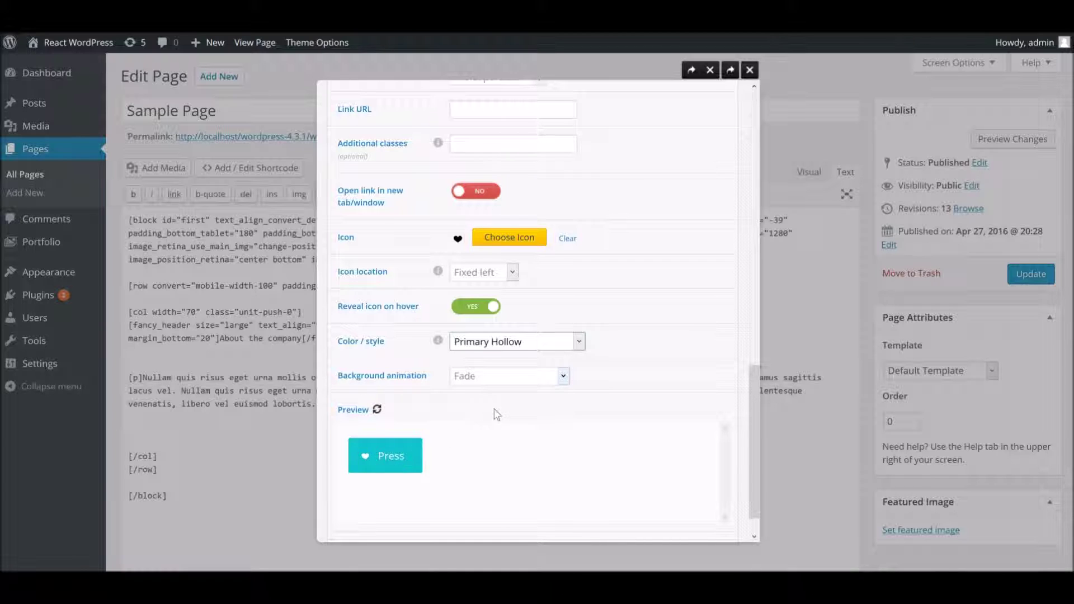
- Set the button's colour style to Dark Hollow and insert the shortcode into the page, closing the generator
click(502, 344)
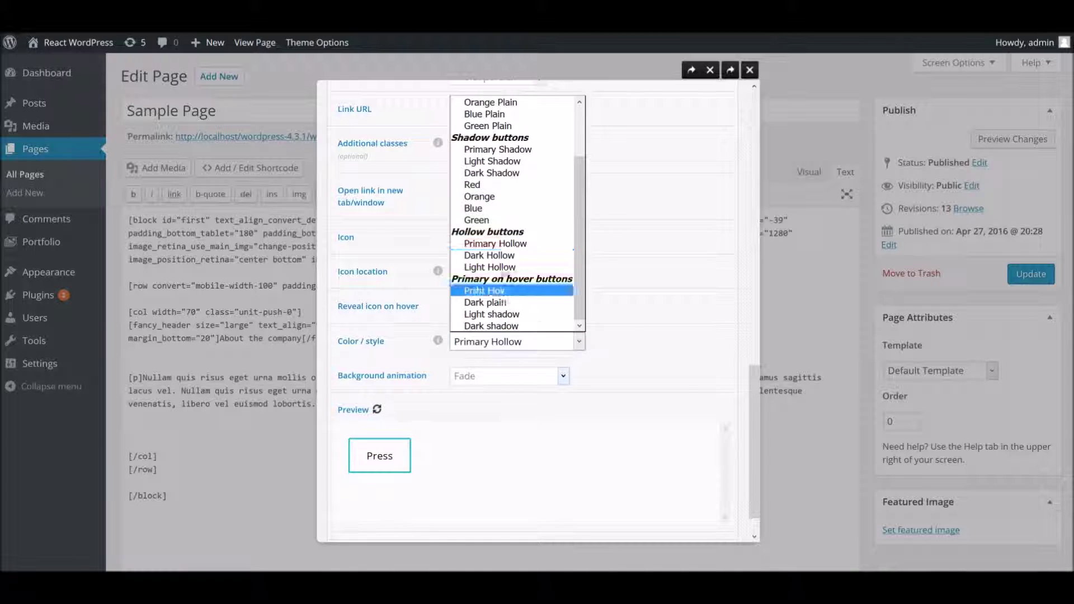
click(491, 255)
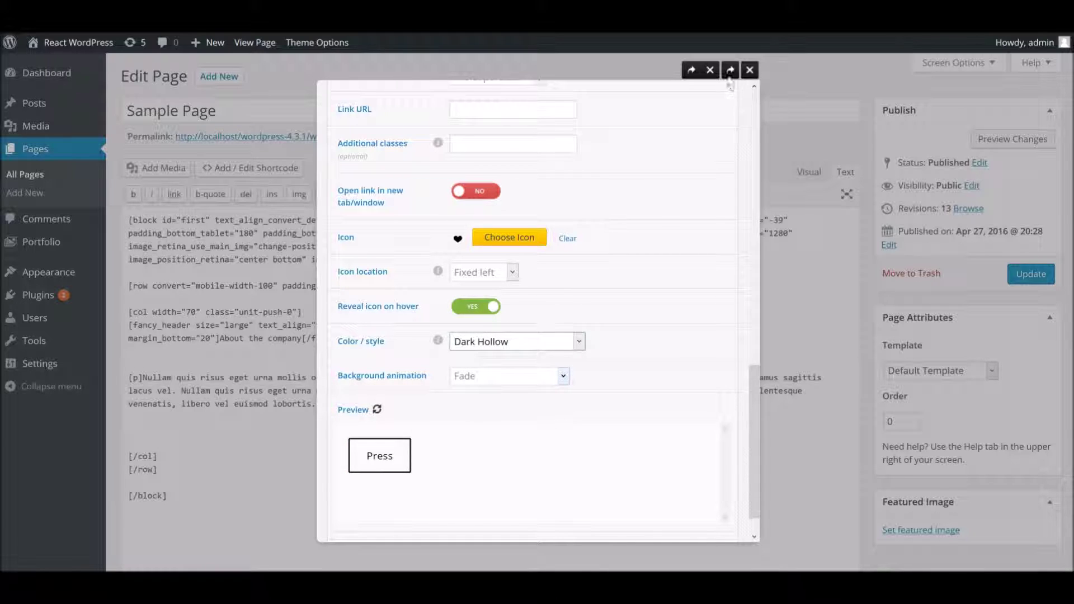
click(700, 83)
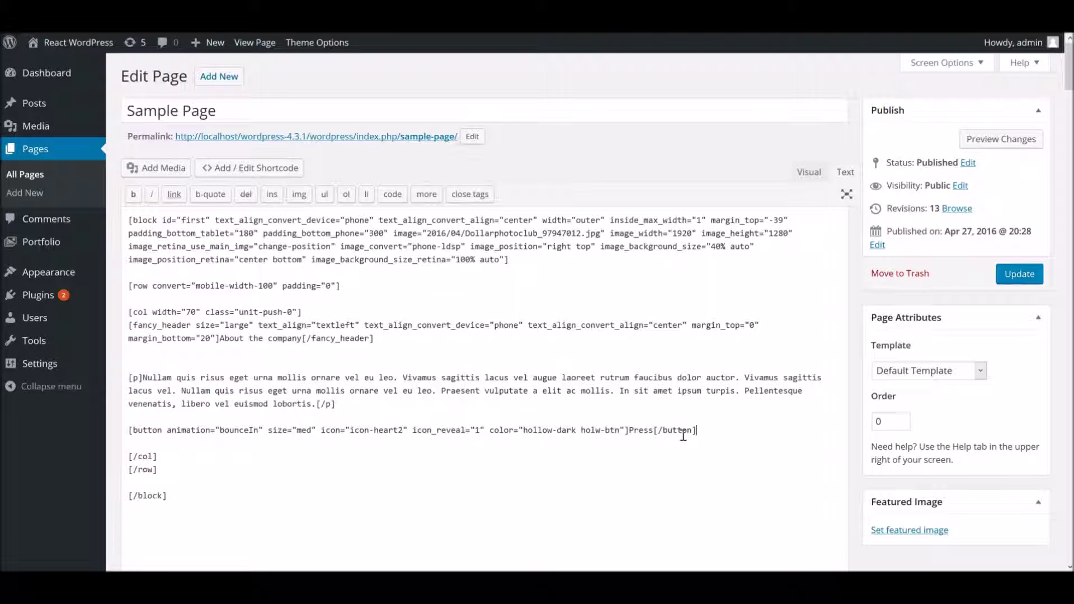
- Update the page and view it on the site, closing the "Edit shortcodes" overlay
click(1020, 275)
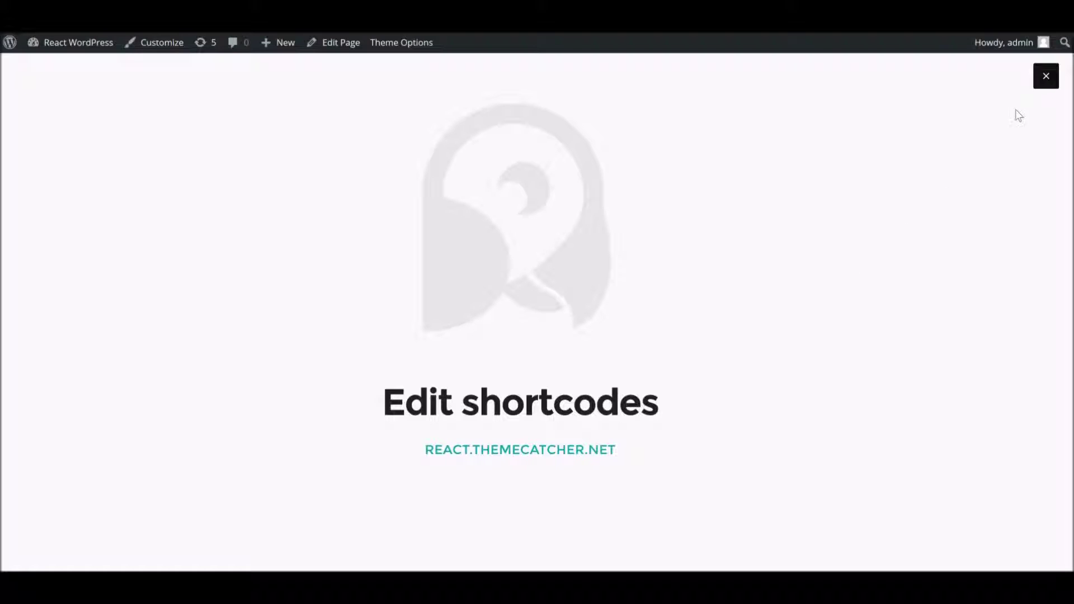
click(1045, 83)
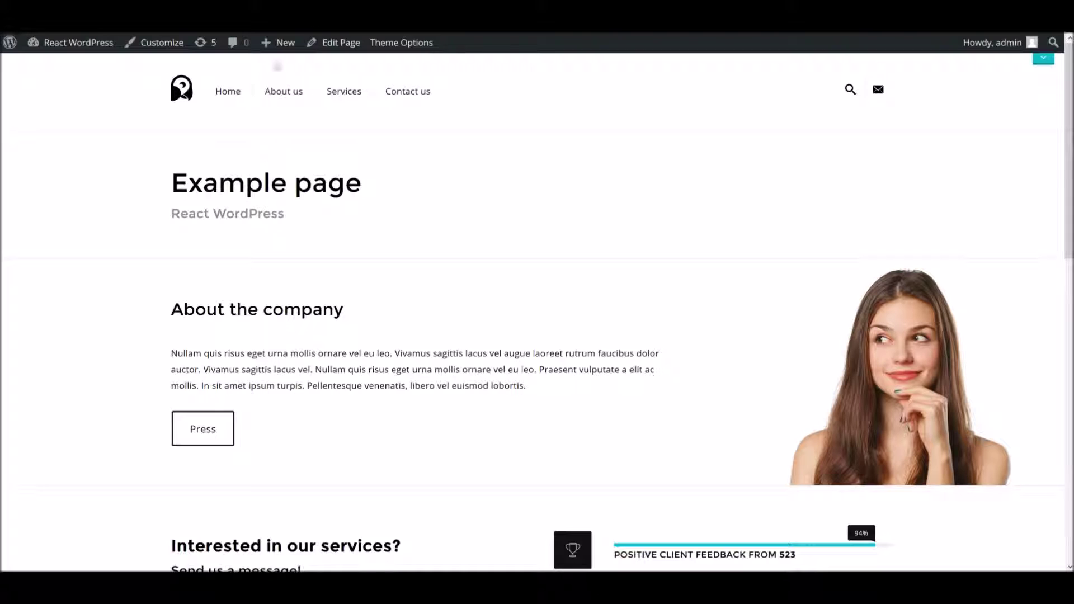
- Reopen the page for editing and copy the complete button shortcode from its content
click(336, 43)
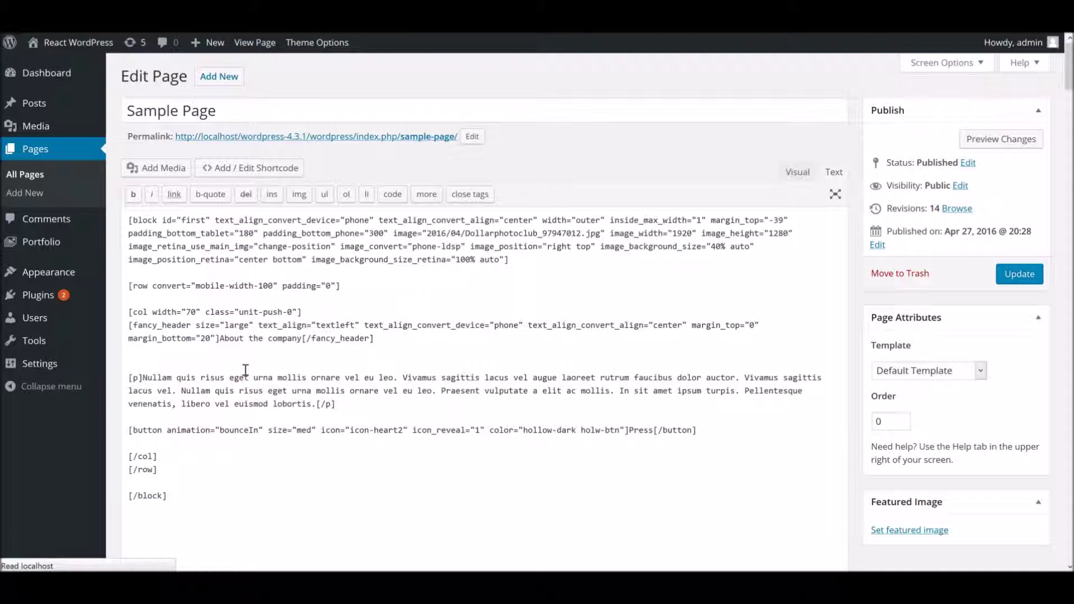
triple_click(228, 432)
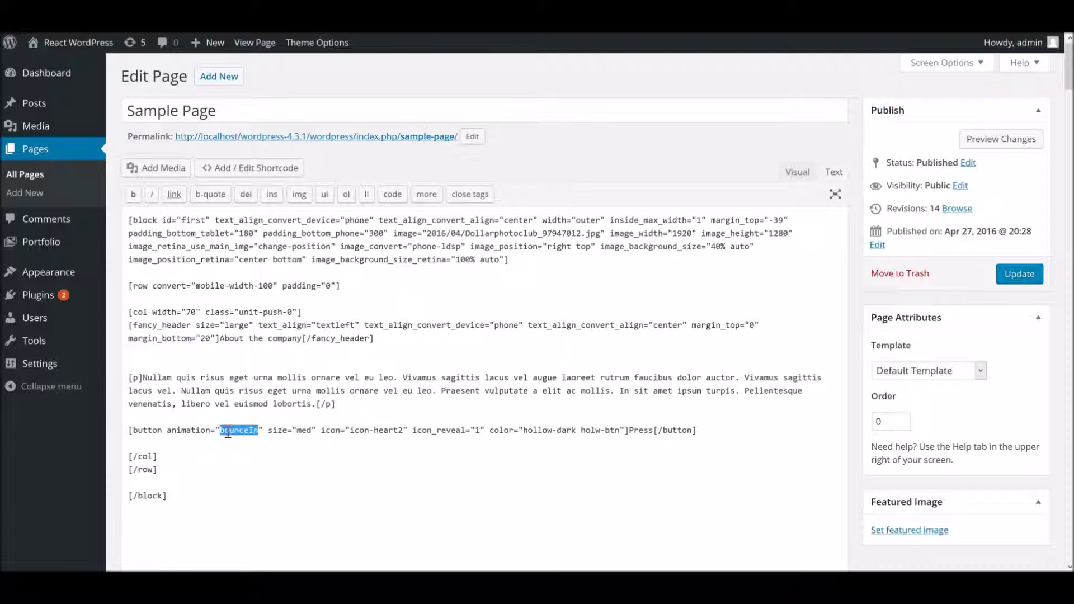
right_click(228, 431)
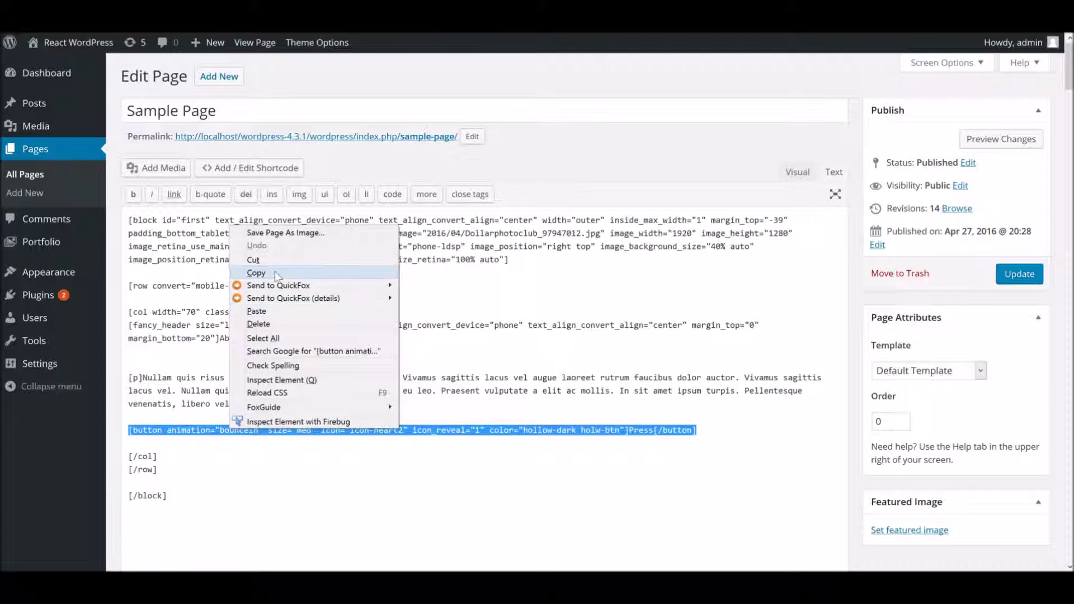
click(277, 273)
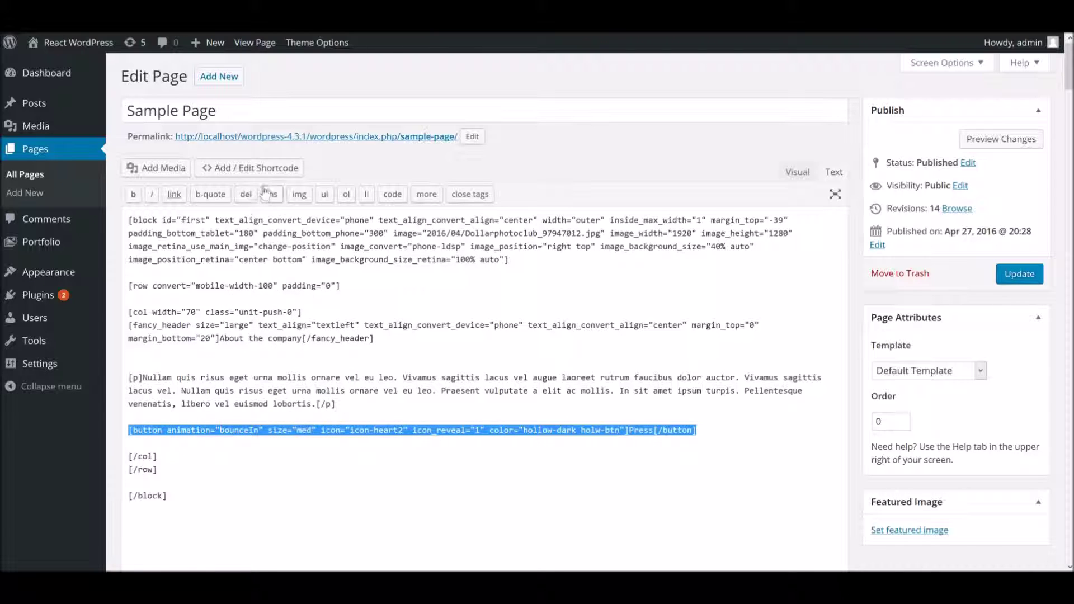
- Paste the copied button shortcode into the shortcode generator's existing-shortcode editor and load it for editing
click(228, 179)
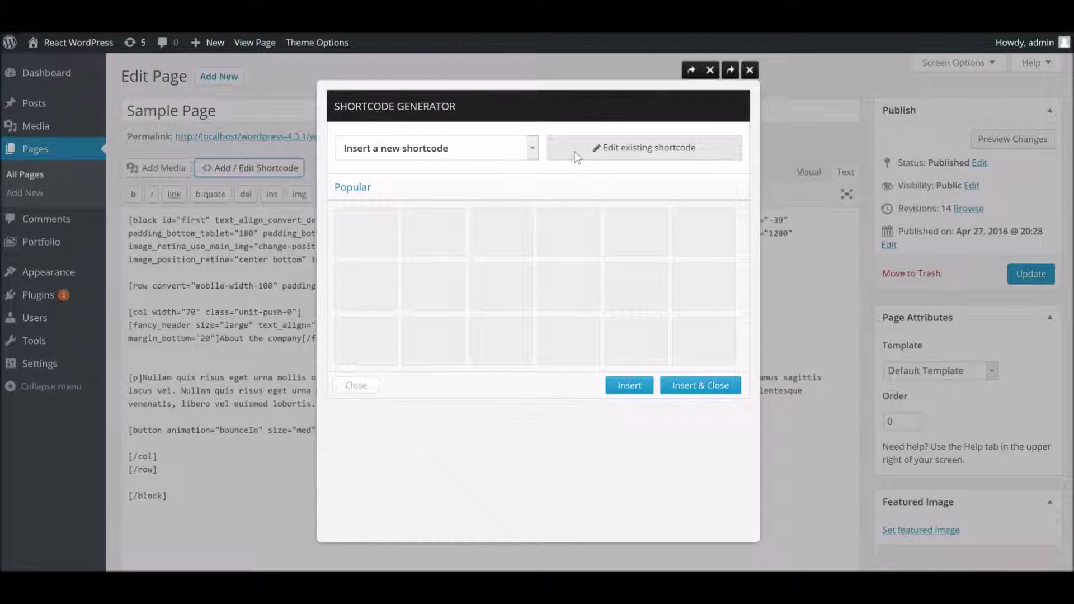
click(697, 154)
click(497, 238)
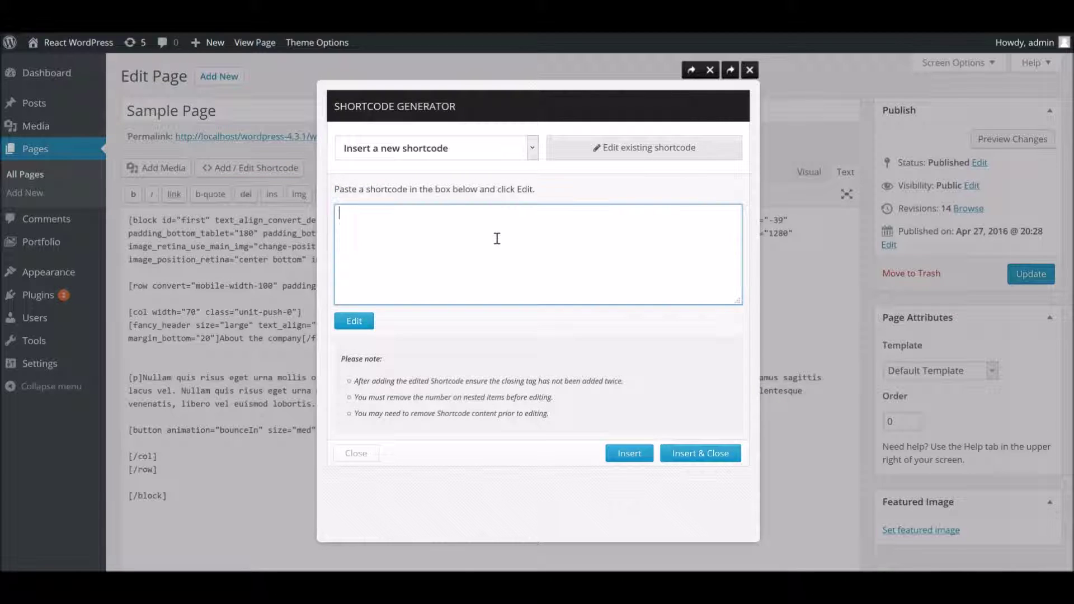
right_click(497, 238)
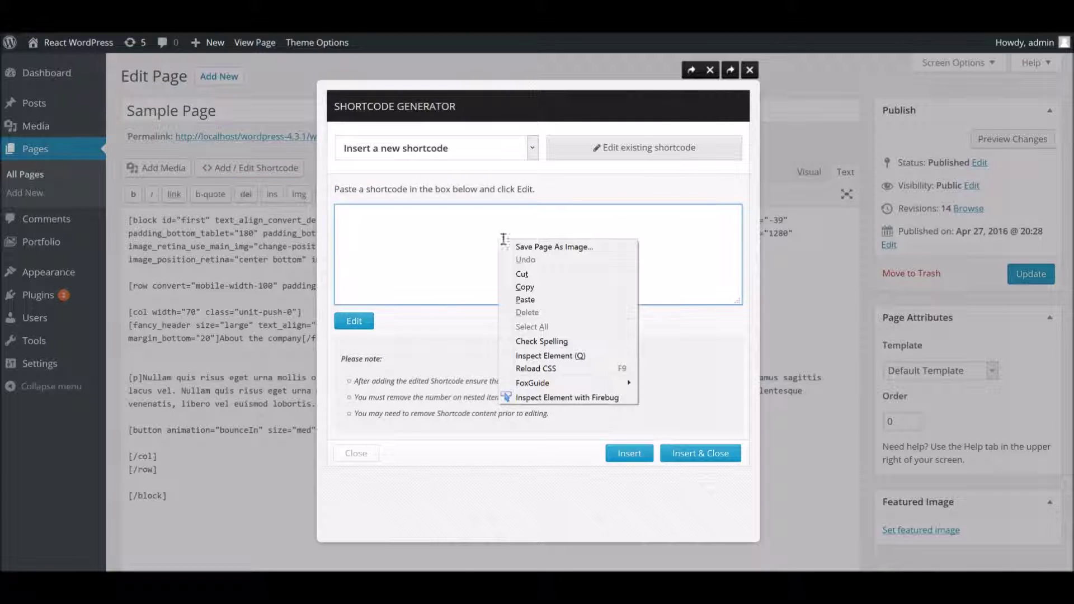
click(520, 300)
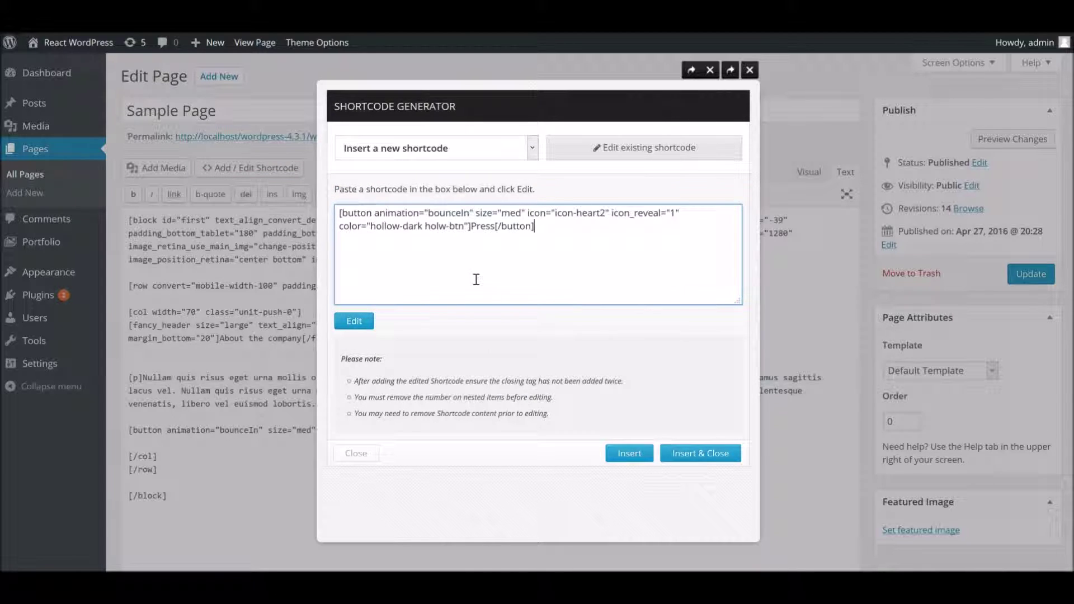
click(357, 322)
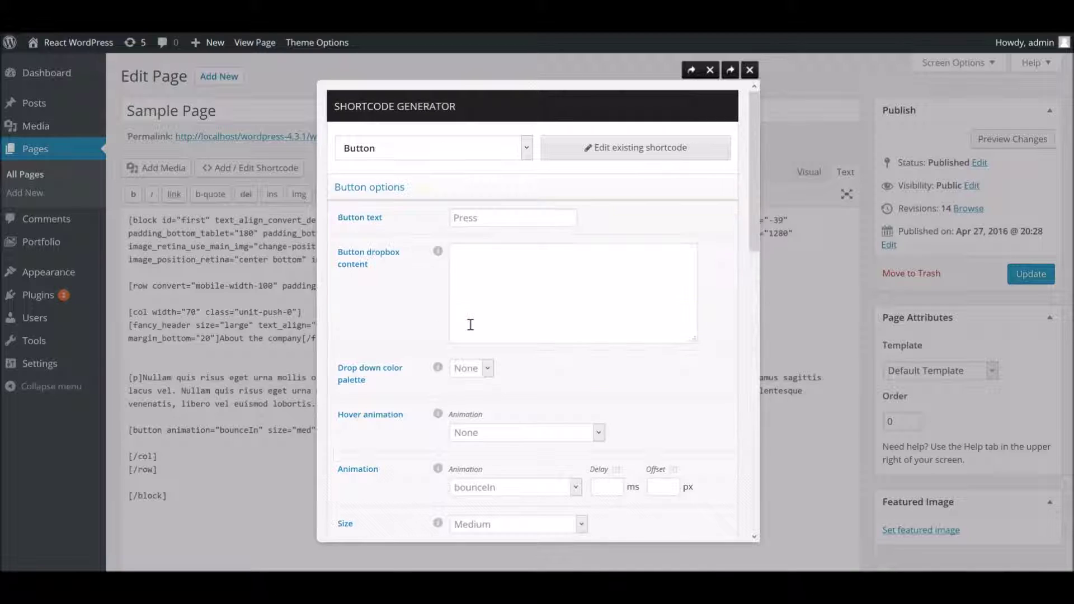
- Change the button text to "Contact"
double_click(480, 217)
text(Co)
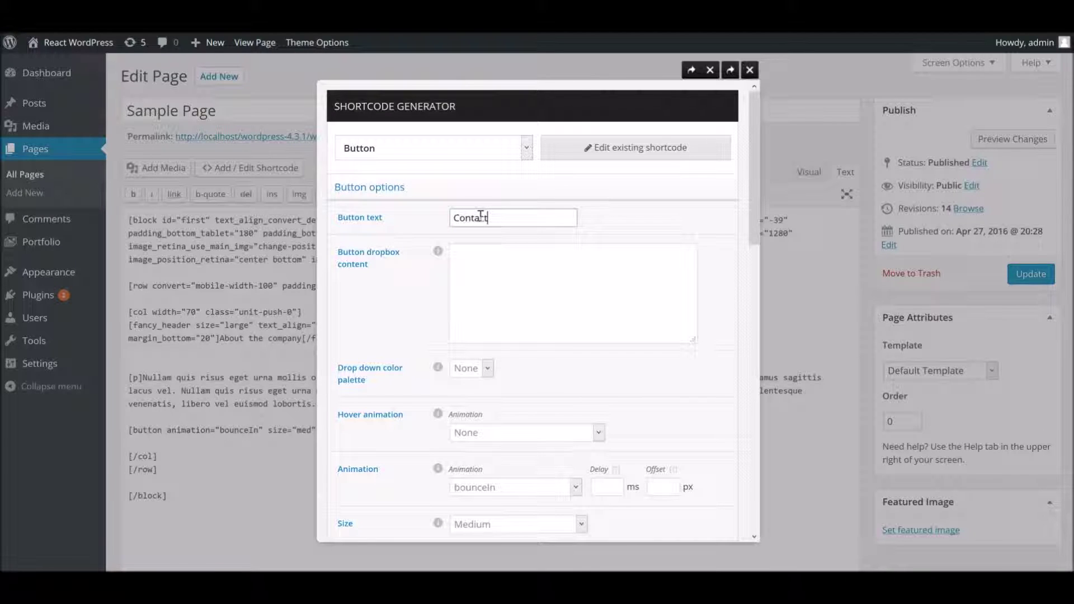
text(ntact)
- Set the button's link URL to /contact-us
scroll(439, 319, down, 1)
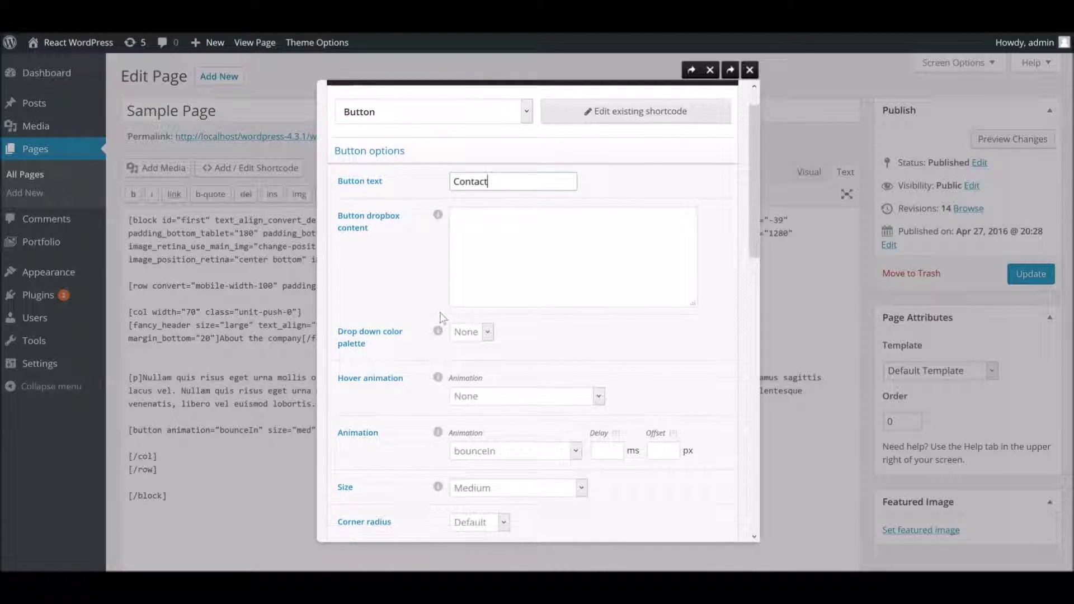
scroll(441, 319, down, 3)
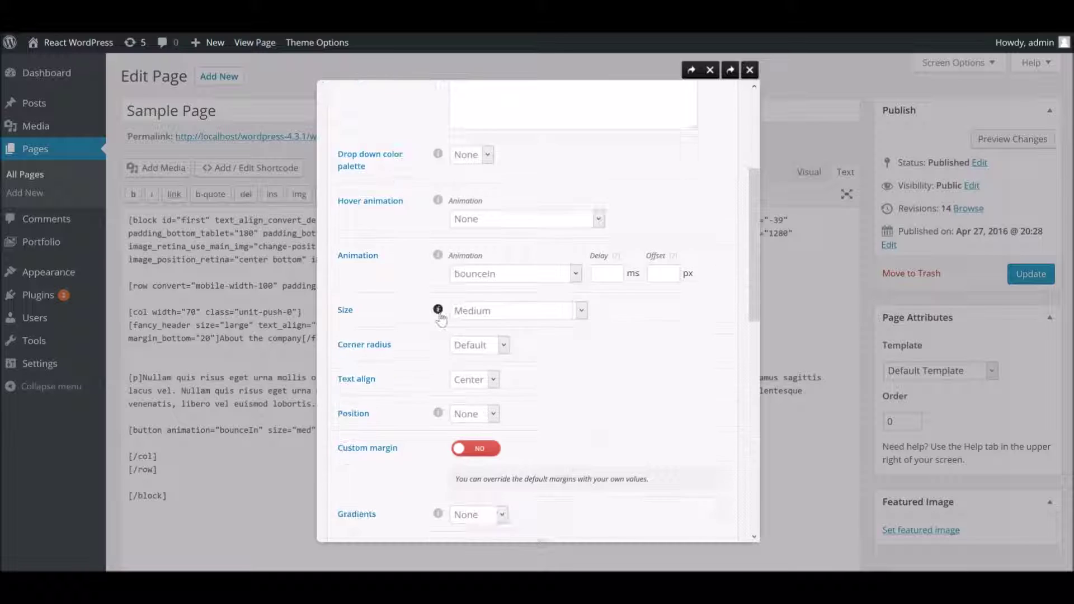
scroll(441, 319, down, 2)
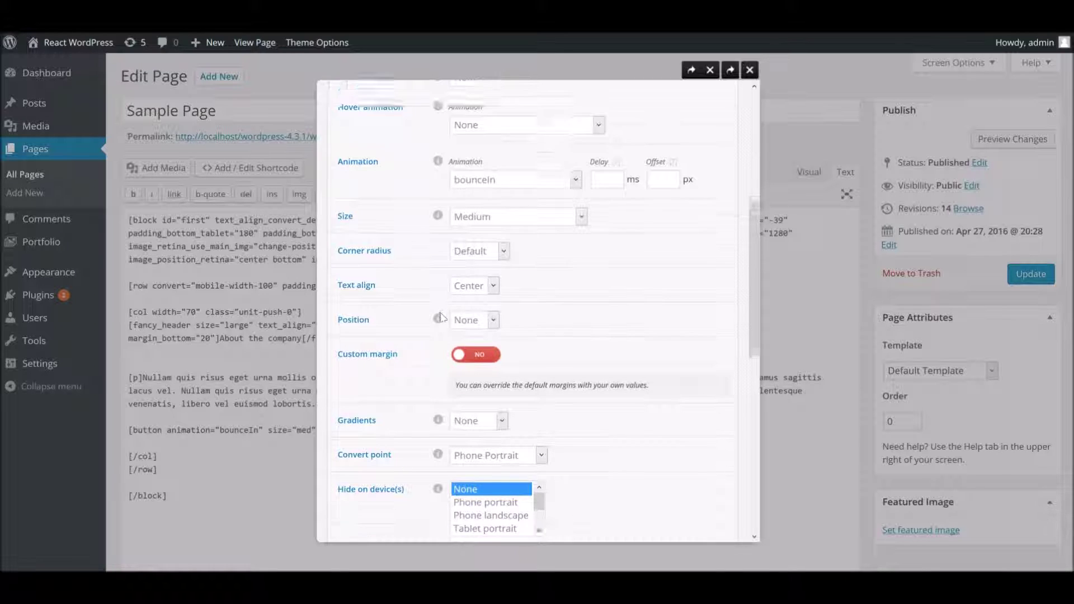
scroll(441, 318, down, 2)
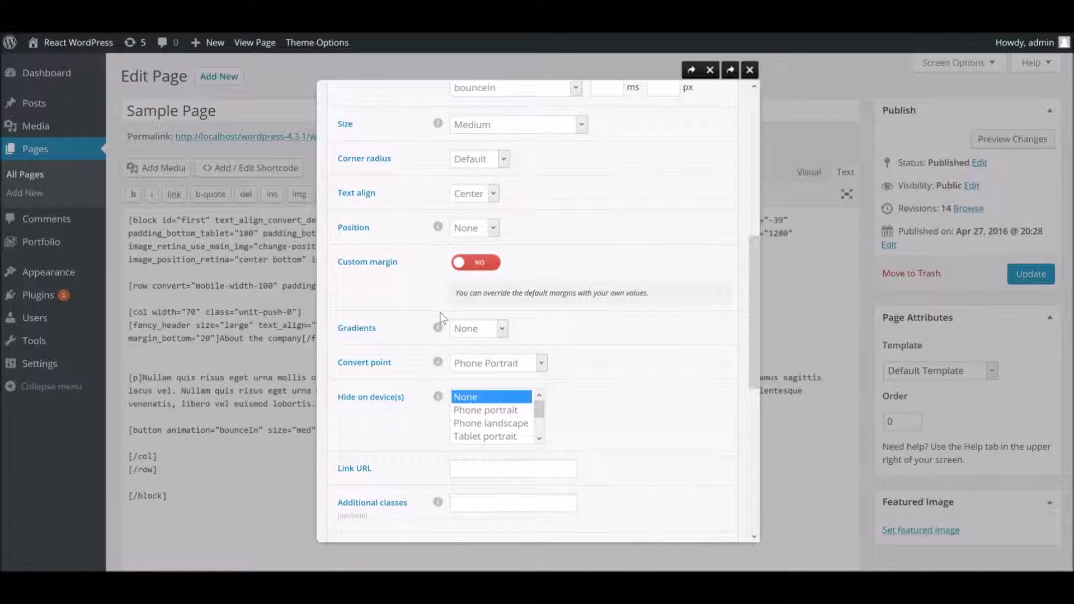
scroll(441, 318, down, 2)
scroll(441, 317, down, 2)
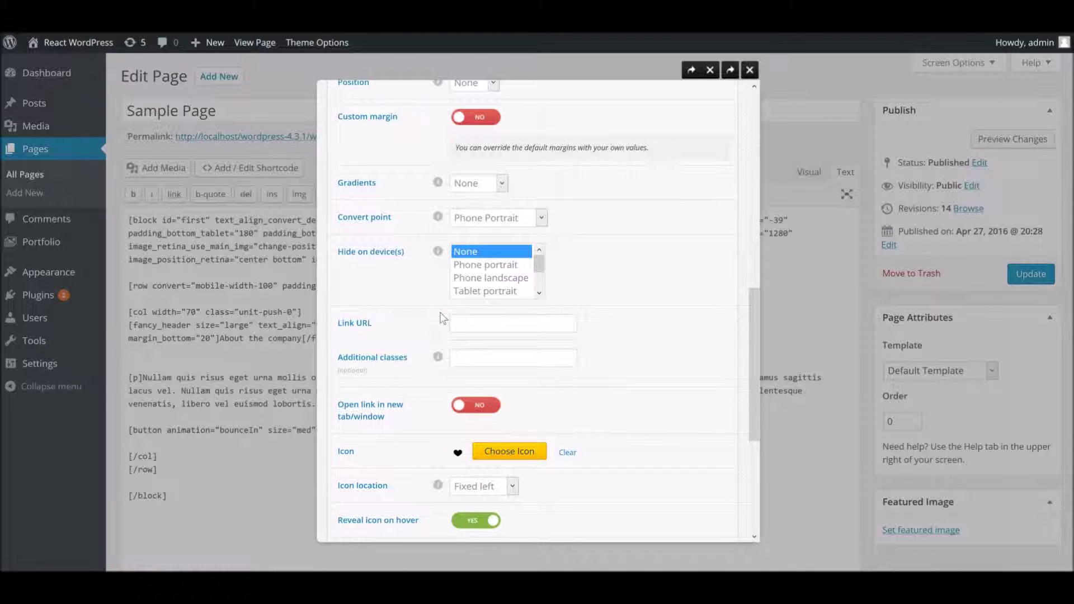
scroll(442, 317, down, 2)
click(479, 250)
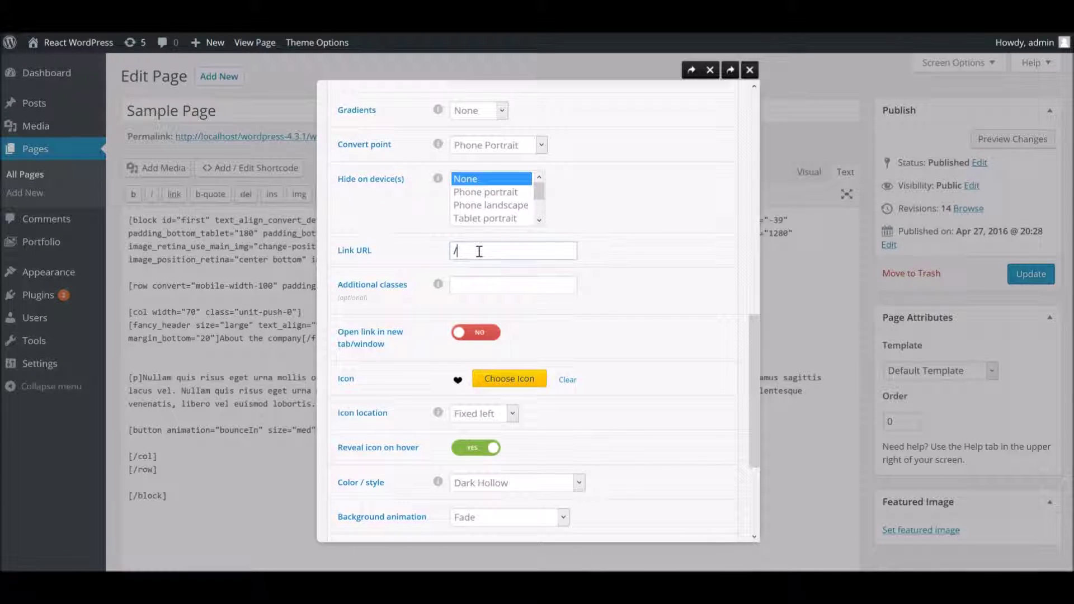
text(/contact)
scroll(632, 330, down, 2)
click(653, 268)
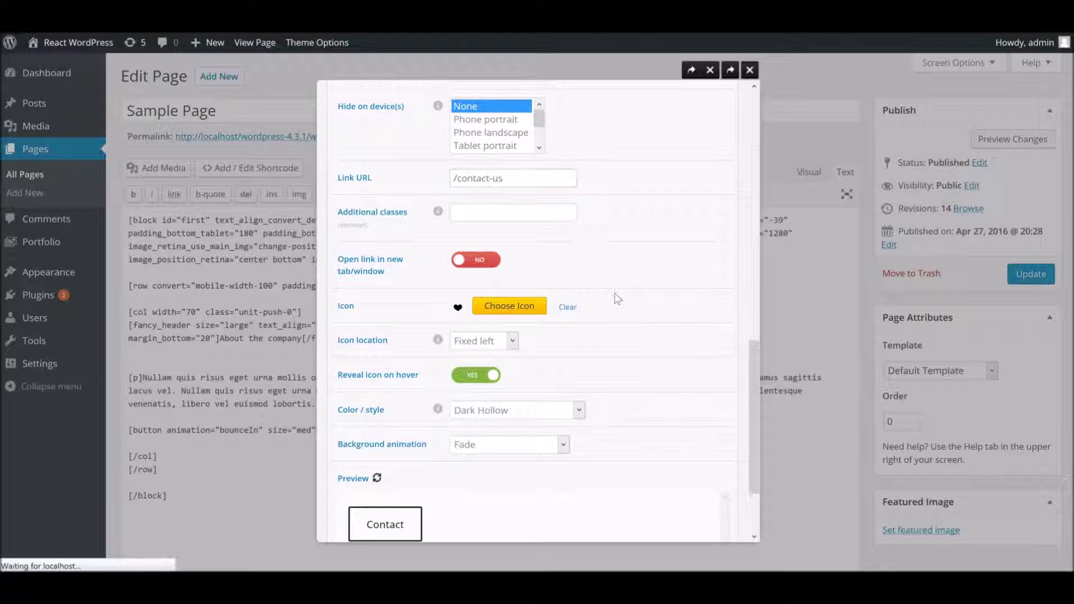
- Search the icons for "env", give the button the outlined FontAwesome envelope and refresh the preview
scroll(621, 296, down, 2)
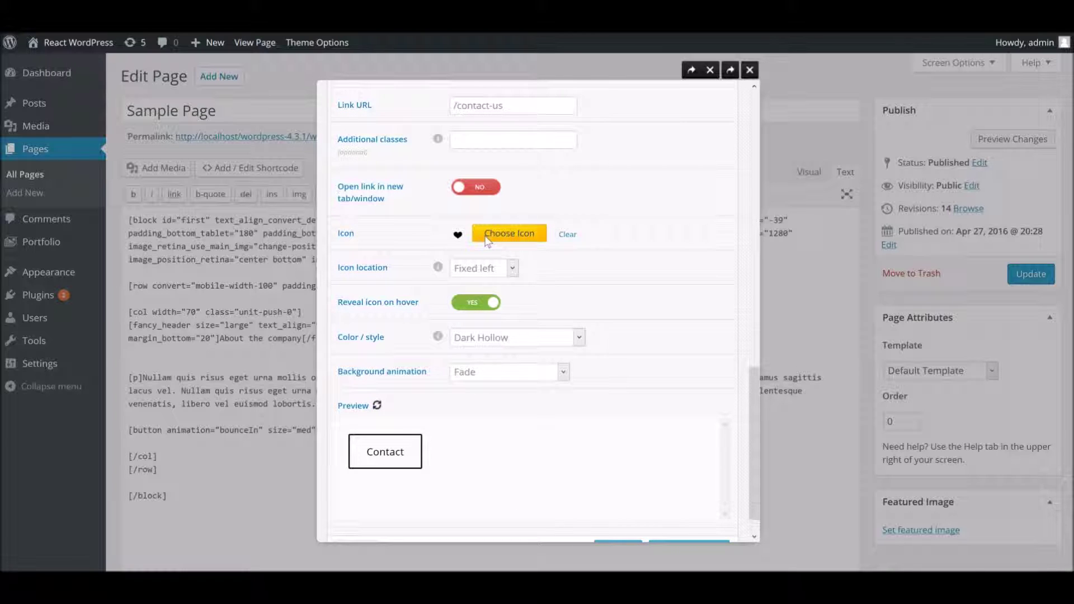
click(500, 241)
click(475, 272)
text(env)
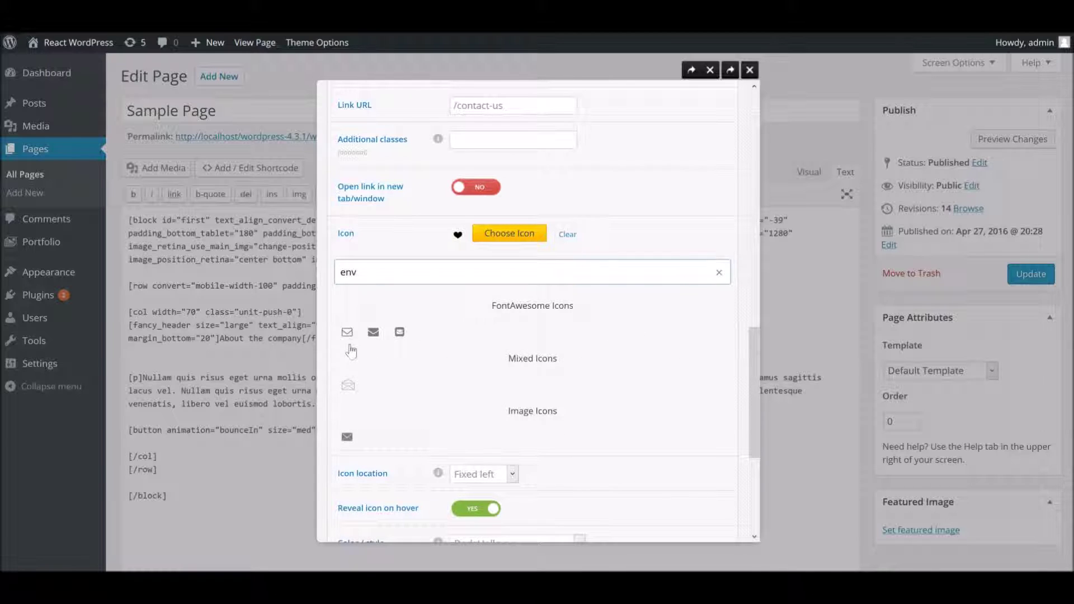
click(346, 332)
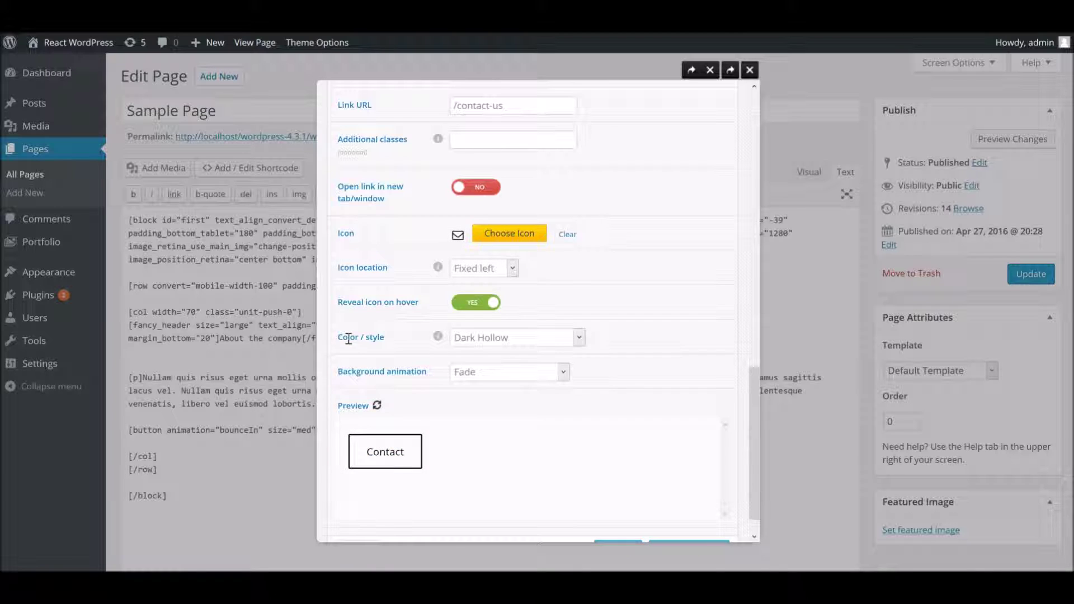
click(377, 407)
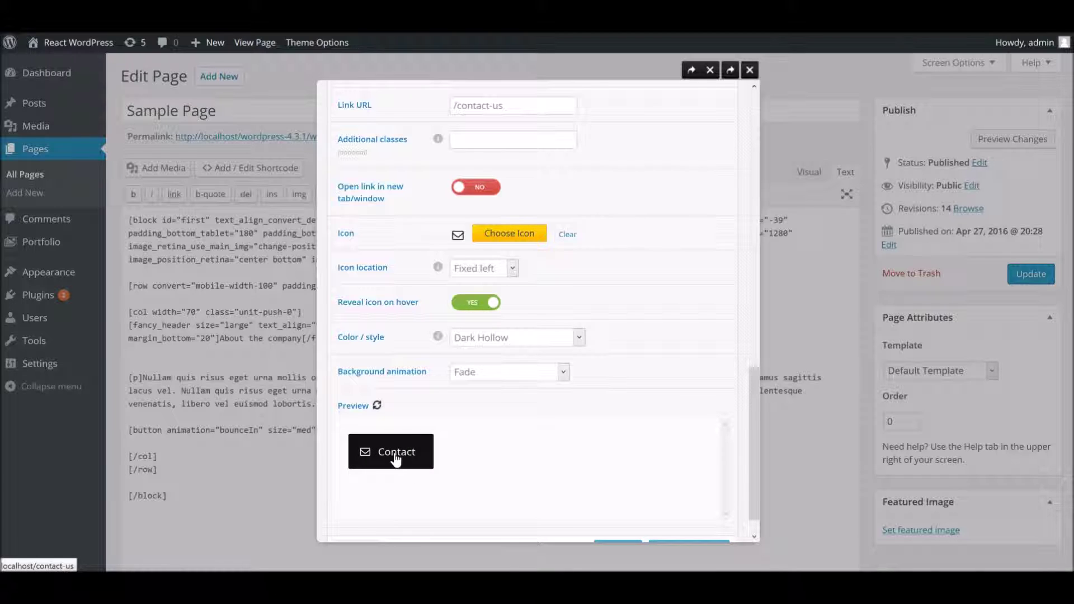
- Restyle the button as Primary Shadow with the icon's hover reveal off, and insert it over the old shortcode, closing the generator
click(460, 305)
click(467, 339)
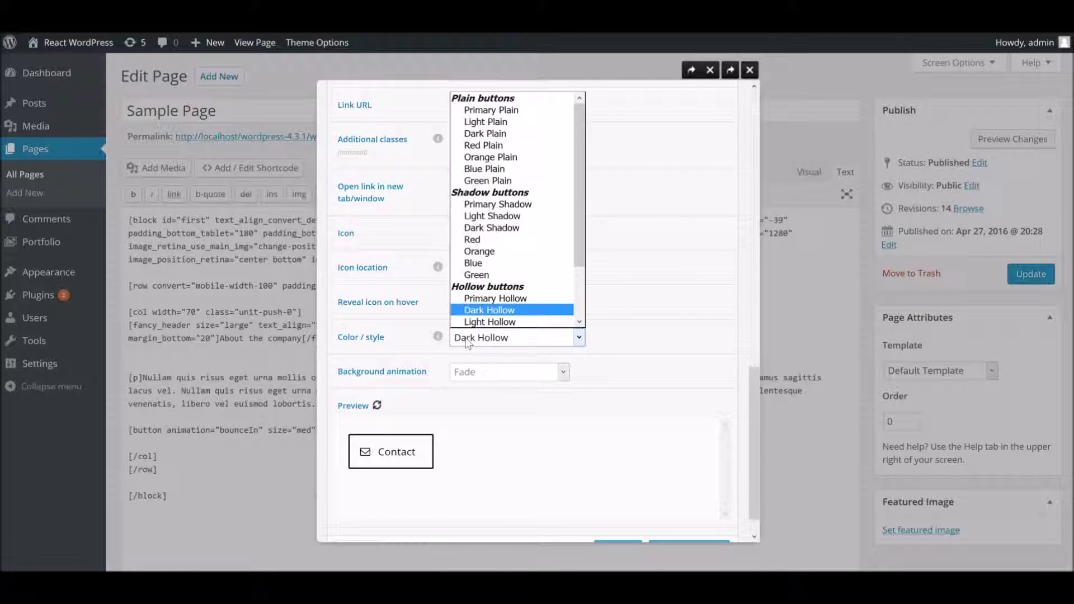
click(482, 205)
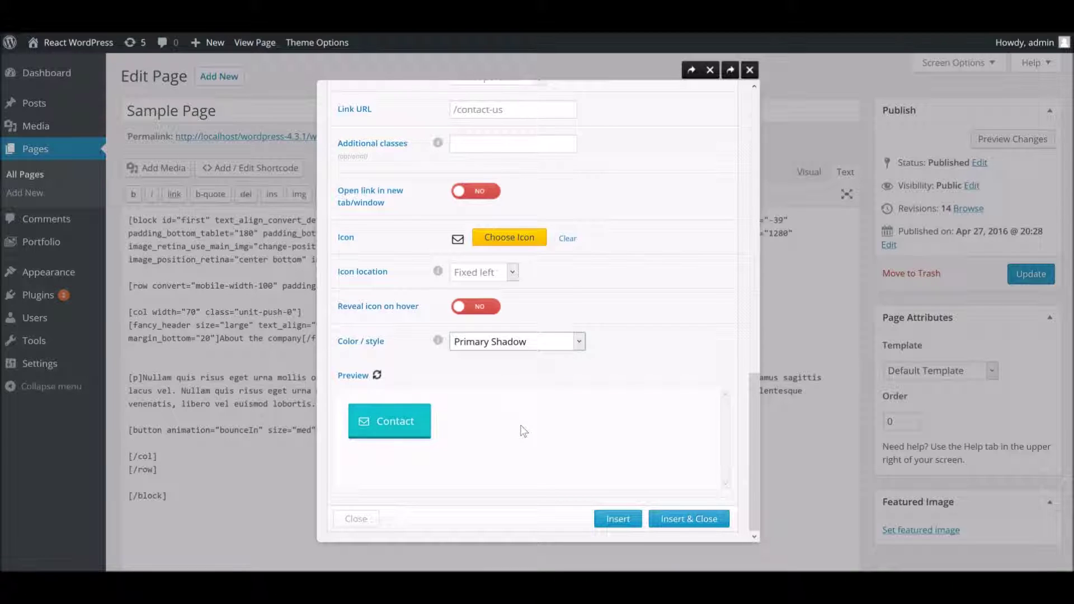
click(711, 70)
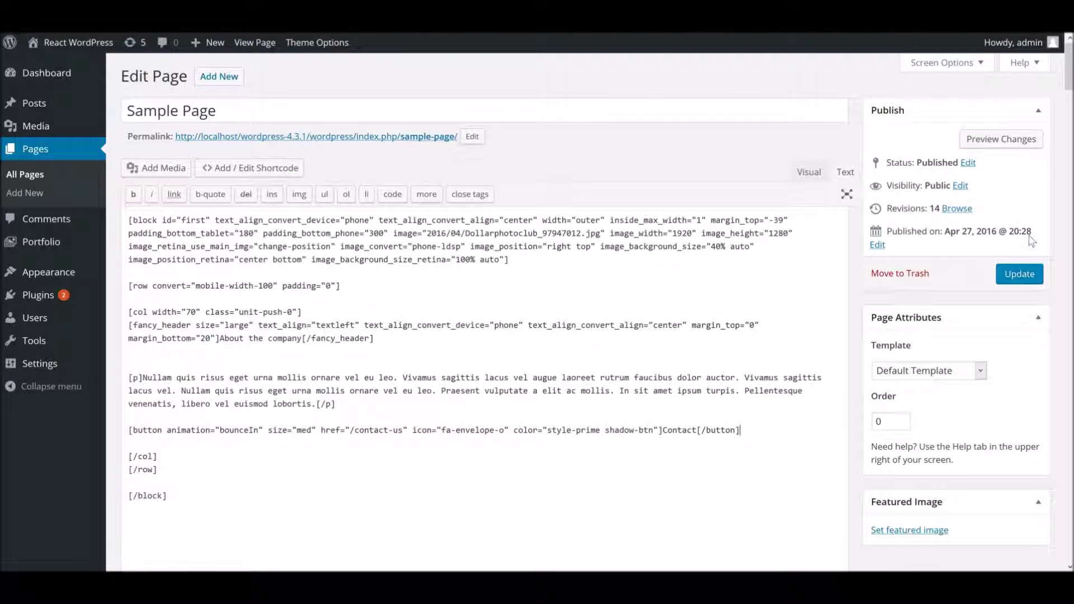
- Update the page and view it on the site, closing the "Grab shortcodes" overlay
click(1013, 283)
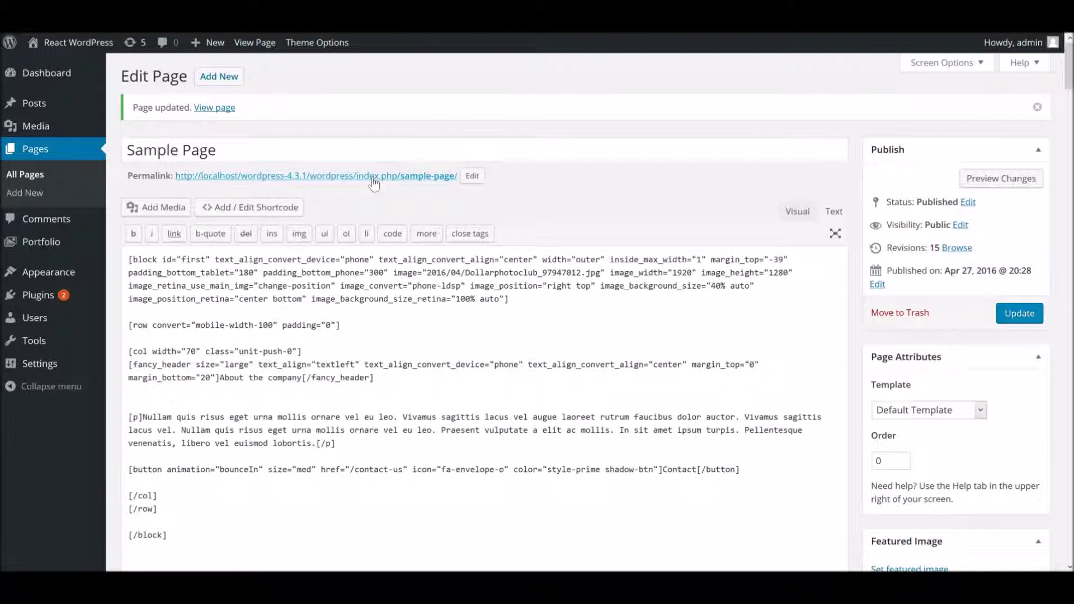
click(374, 177)
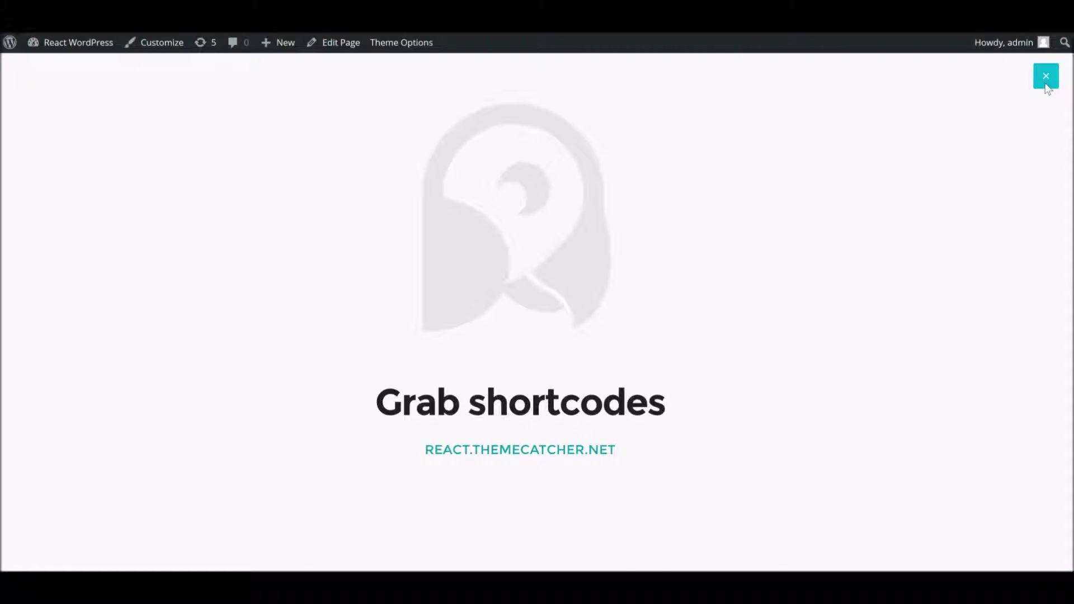
click(1045, 84)
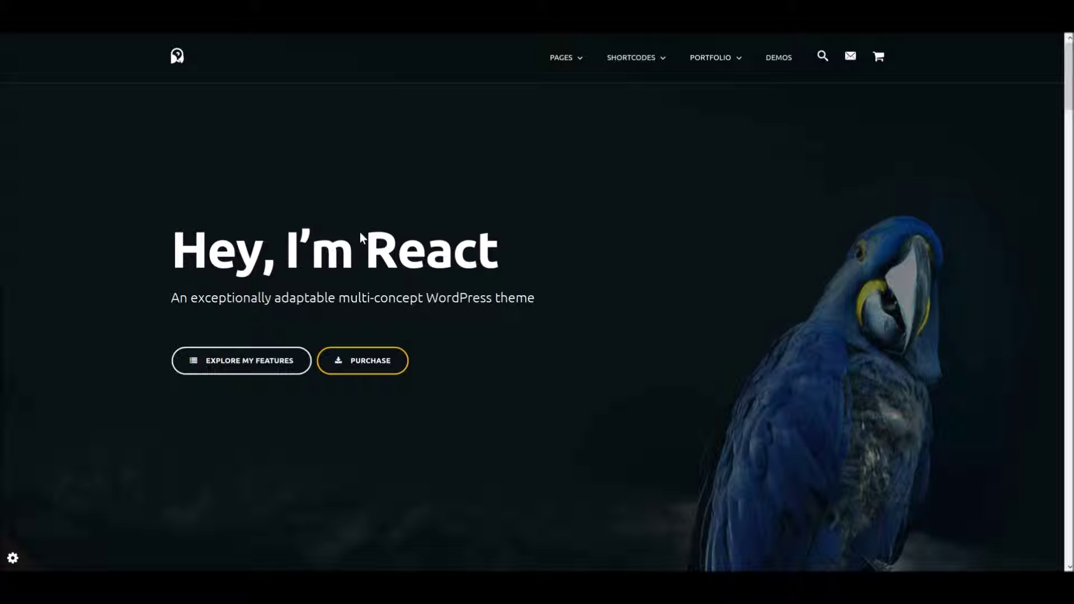
- Open the Buttons examples from the Shortcodes section of the React demo site
click(628, 60)
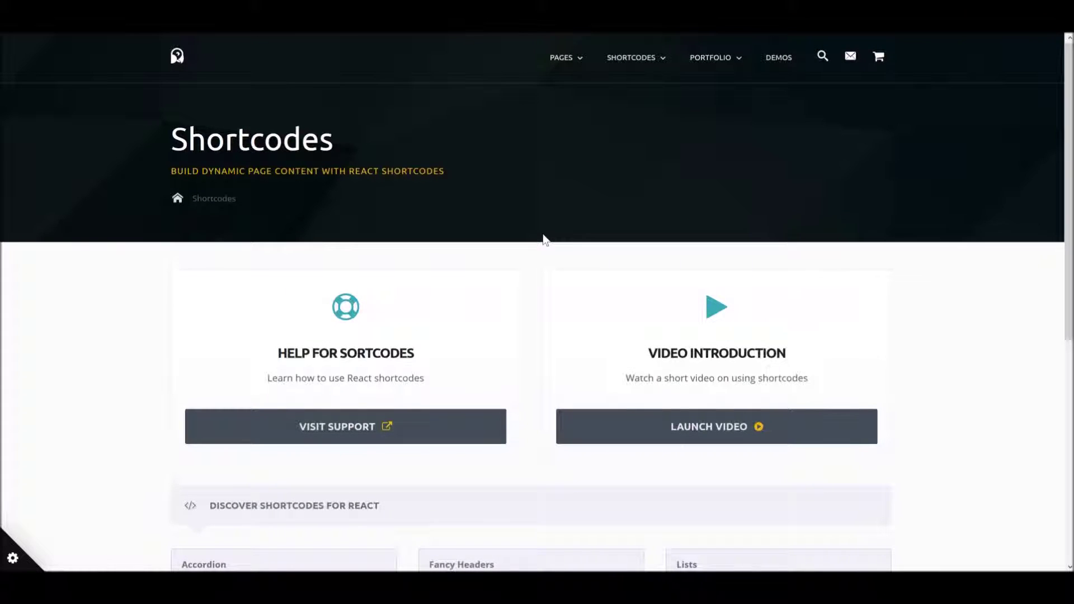
scroll(542, 234, down, 5)
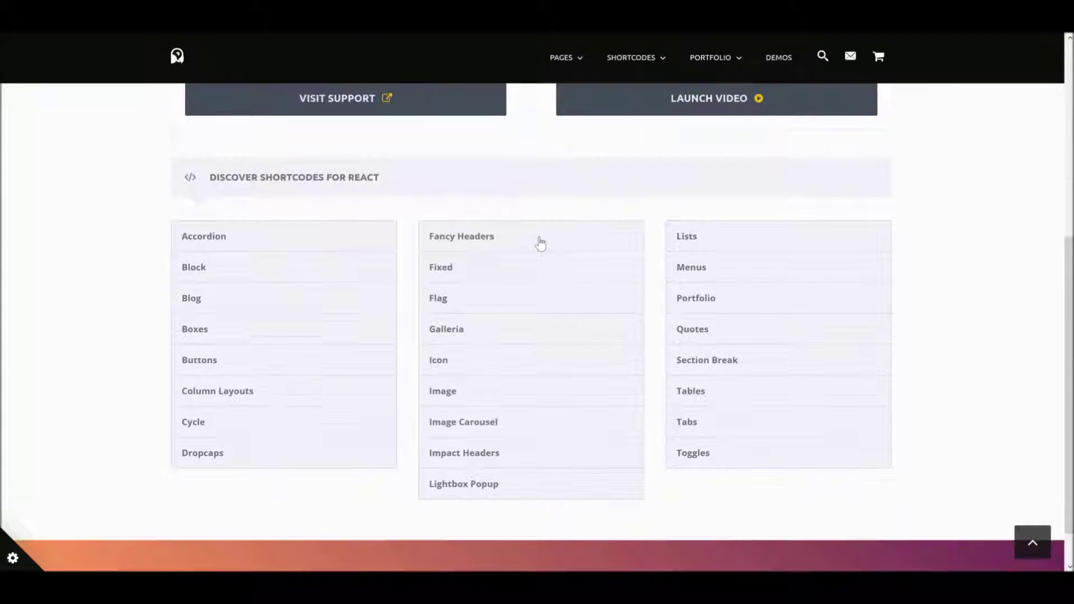
scroll(540, 241, down, 1)
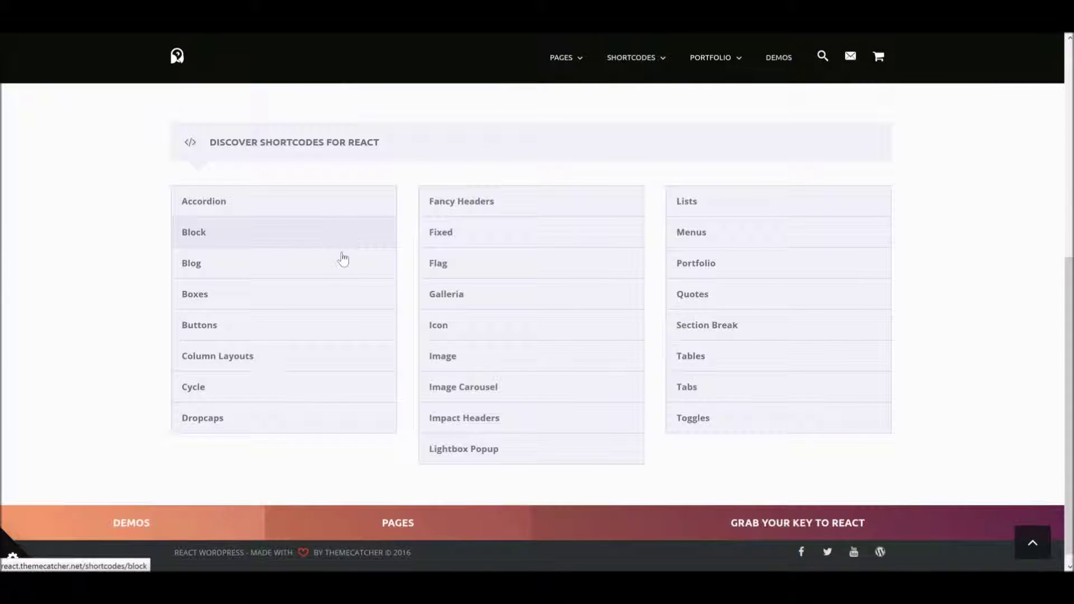
click(325, 327)
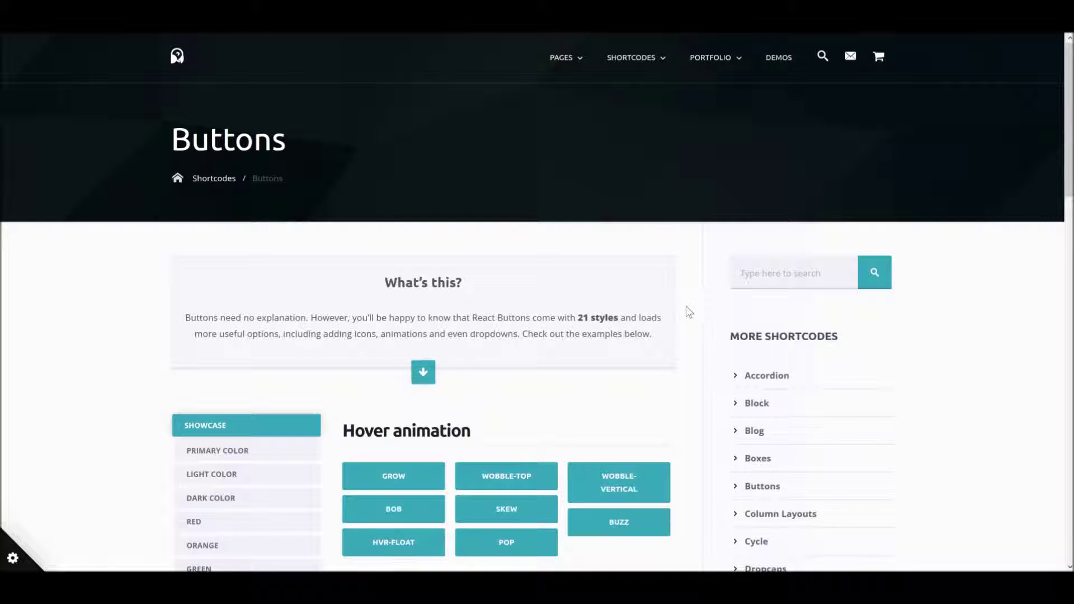
- Examine the hover and background animation showcase and the Primary Color, Light Color and Dark Color button examples
scroll(686, 306, down, 3)
scroll(689, 312, down, 3)
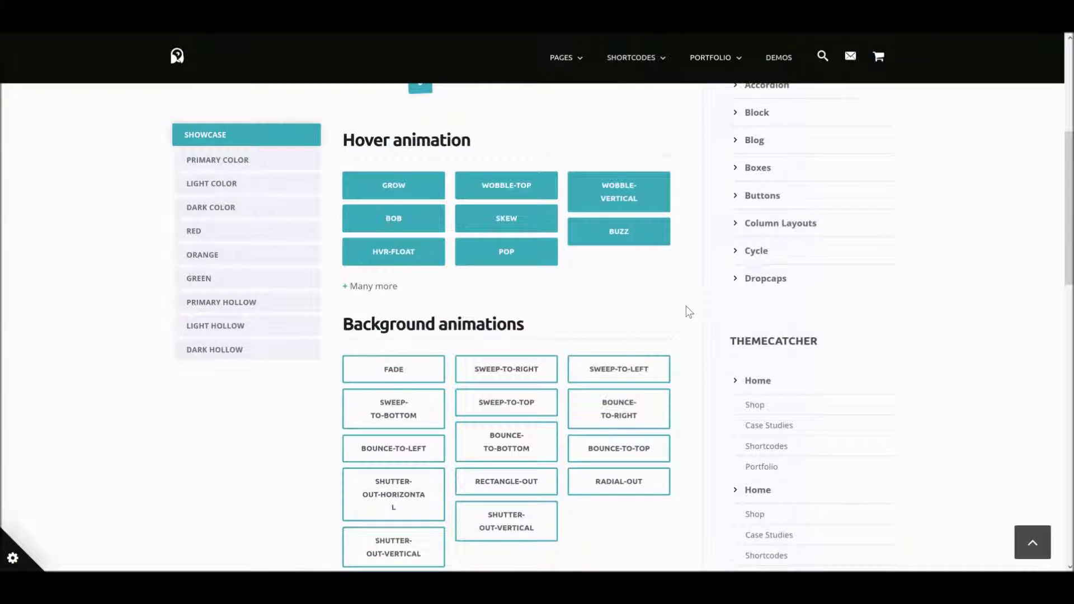
scroll(689, 312, down, 2)
scroll(688, 312, up, 1)
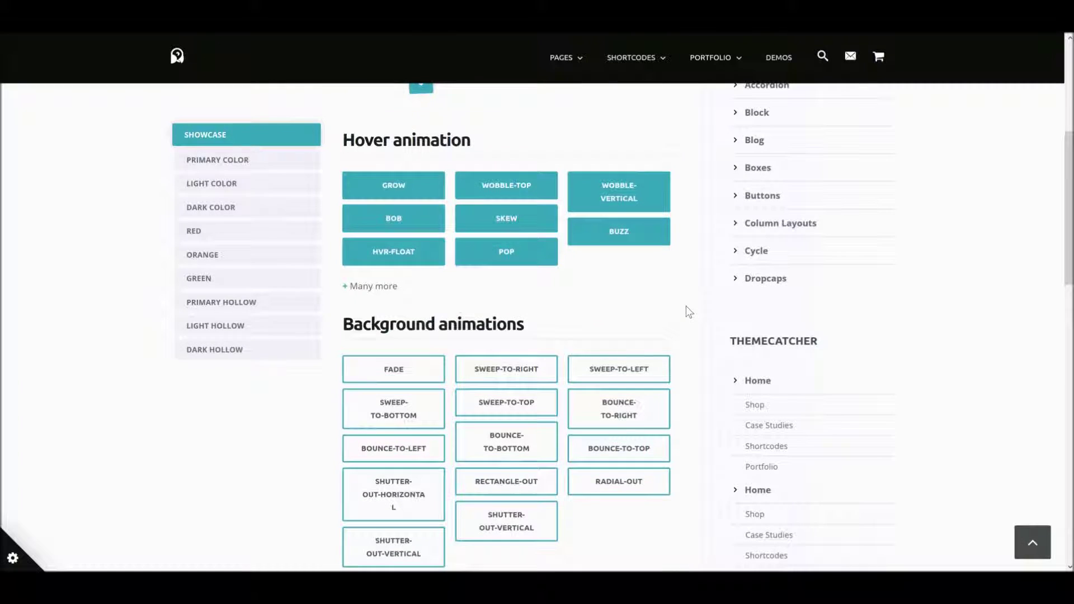
click(264, 168)
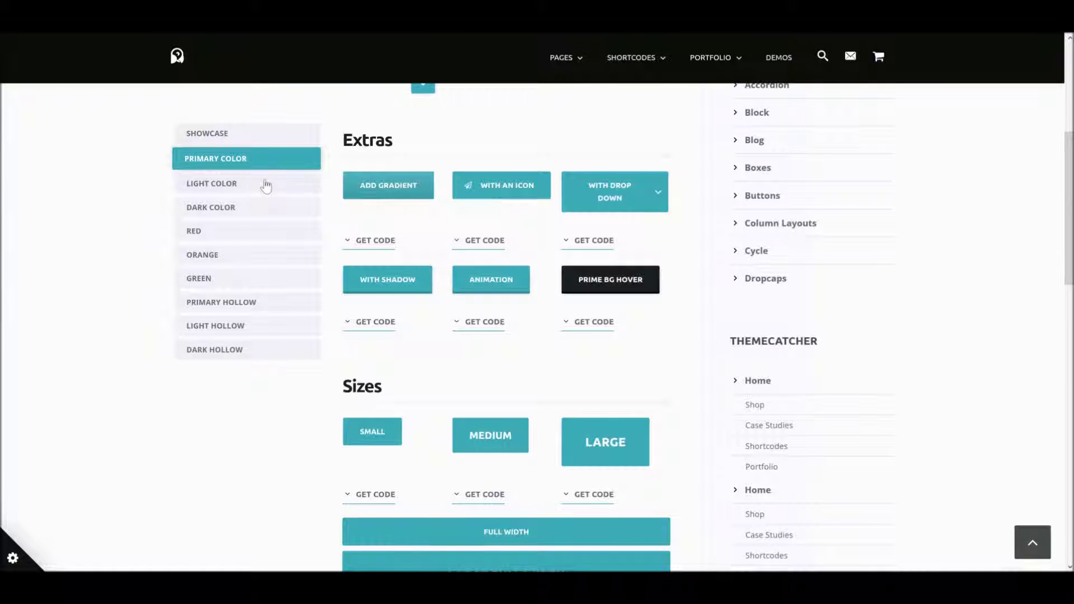
click(266, 189)
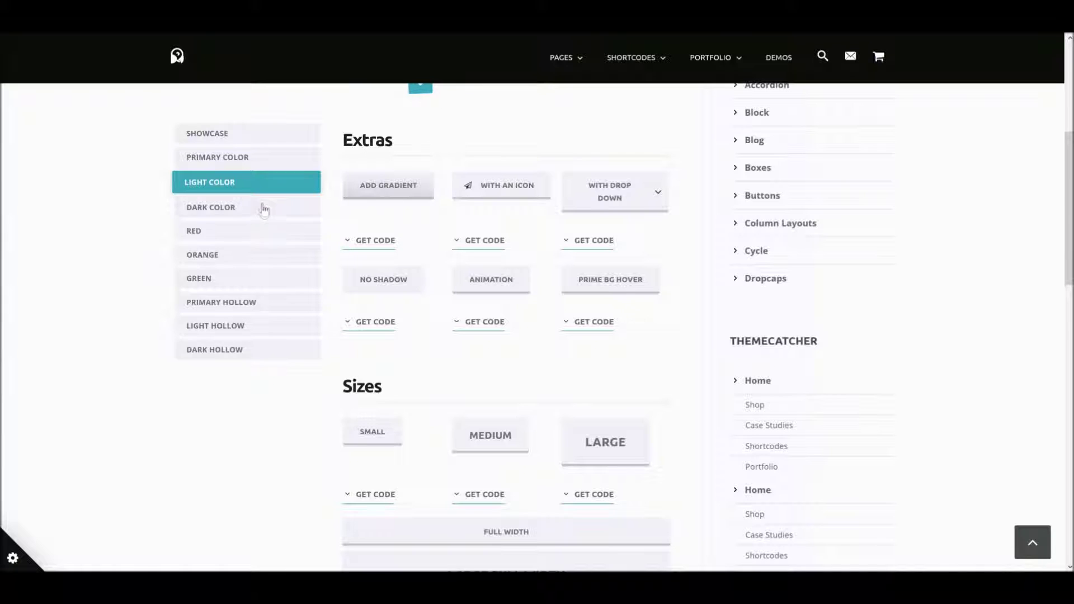
click(263, 211)
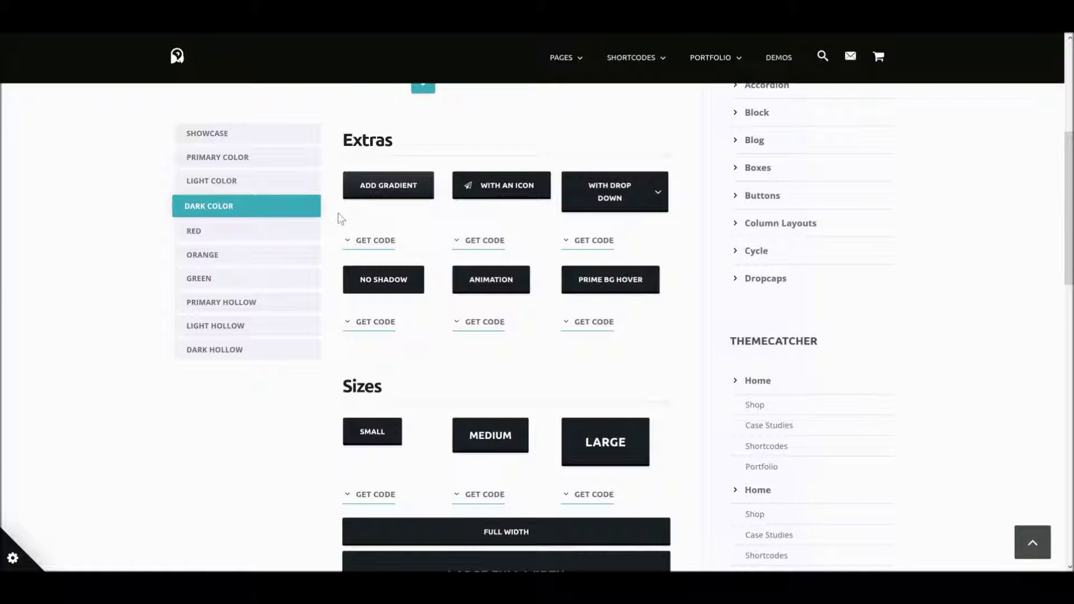